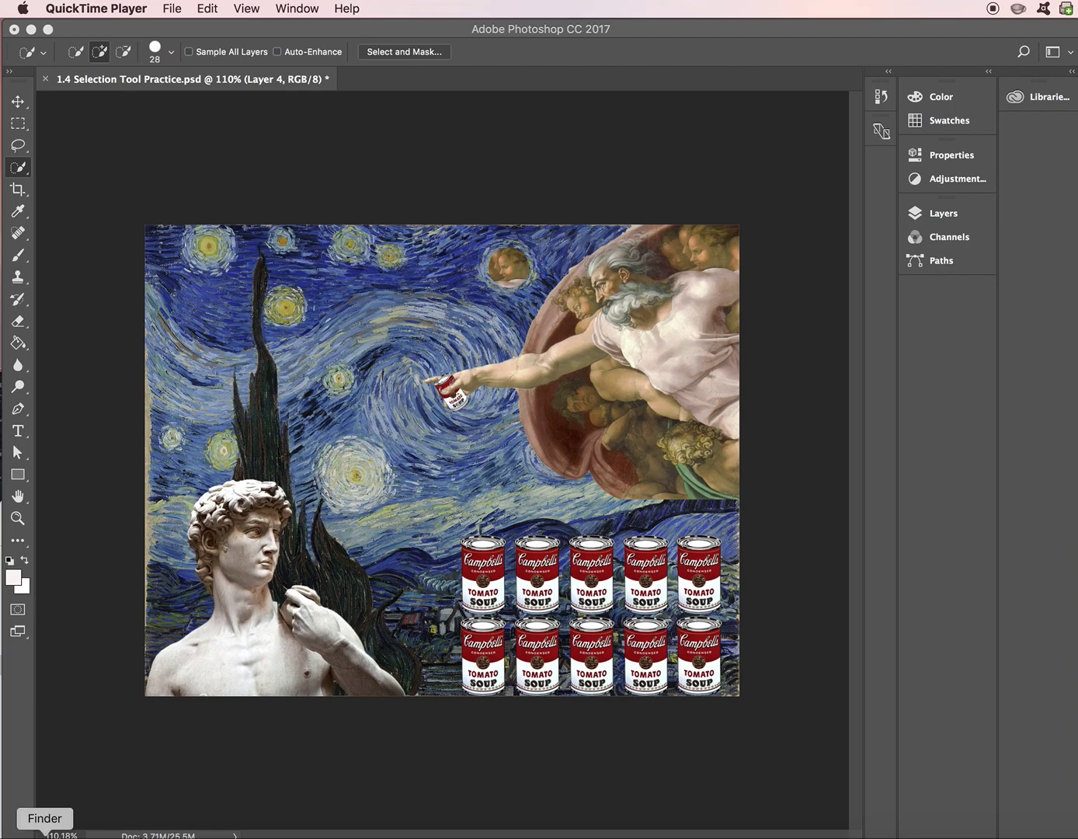
- Bring the Selection Tool Resources Finder window in front of the finished collage from the Dock
{"action": "left_click", "coordinate": [44, 835]}
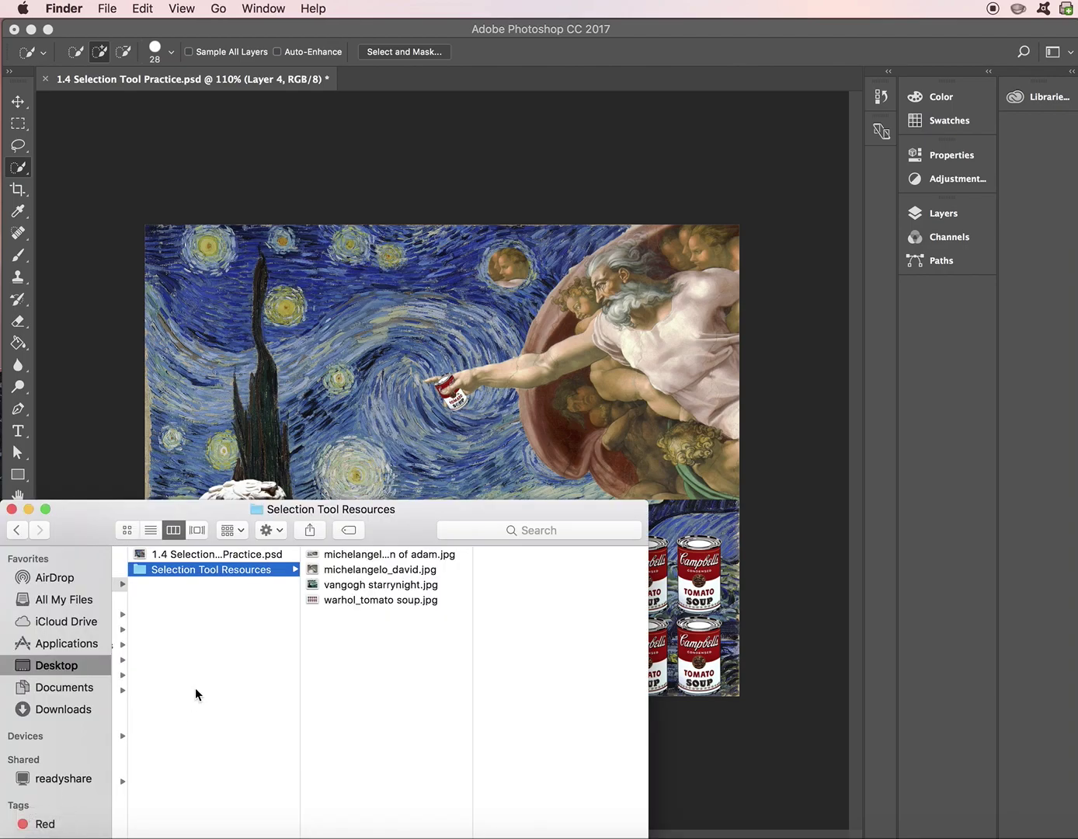
- Open the Creation of Adam, David, Starry Night and tomato soup JPGs together in Photoshop CC 2017
{"action": "left_click", "coordinate": [344, 554]}
{"action": "left_click", "coordinate": [344, 555]}
{"action": "key", "text": "Return"}
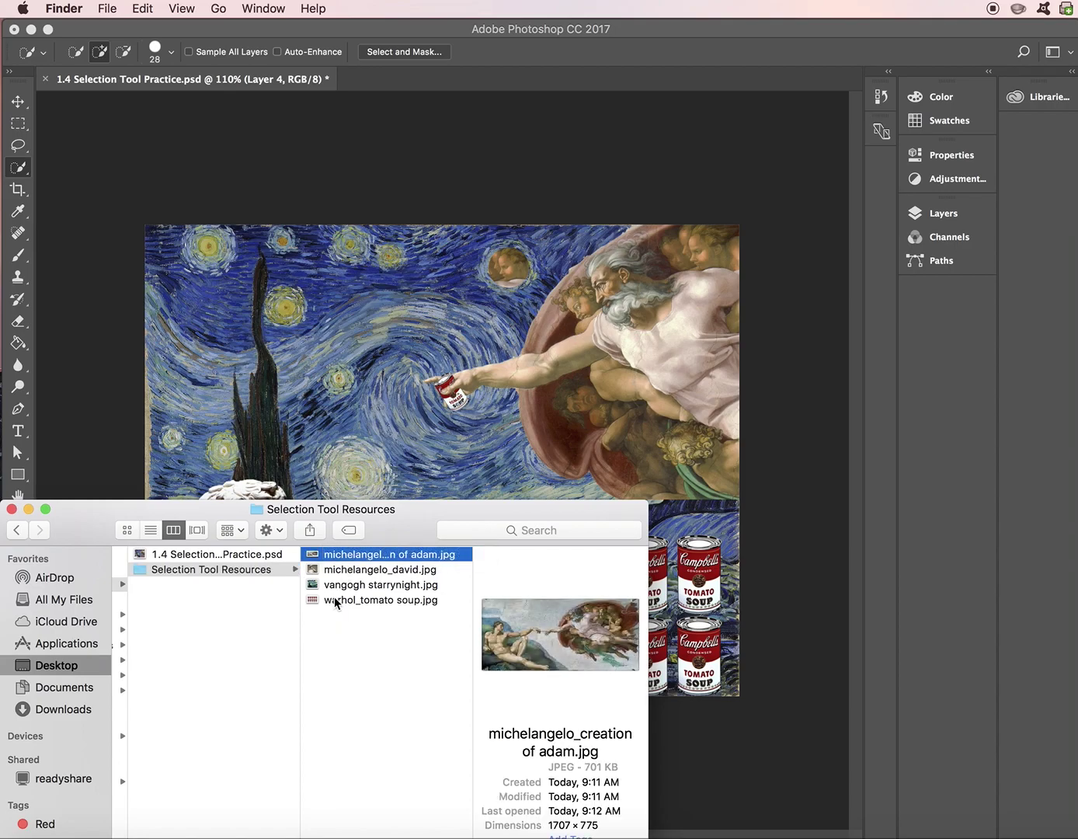
{"action": "left_click", "coordinate": [335, 597], "text": "shift"}
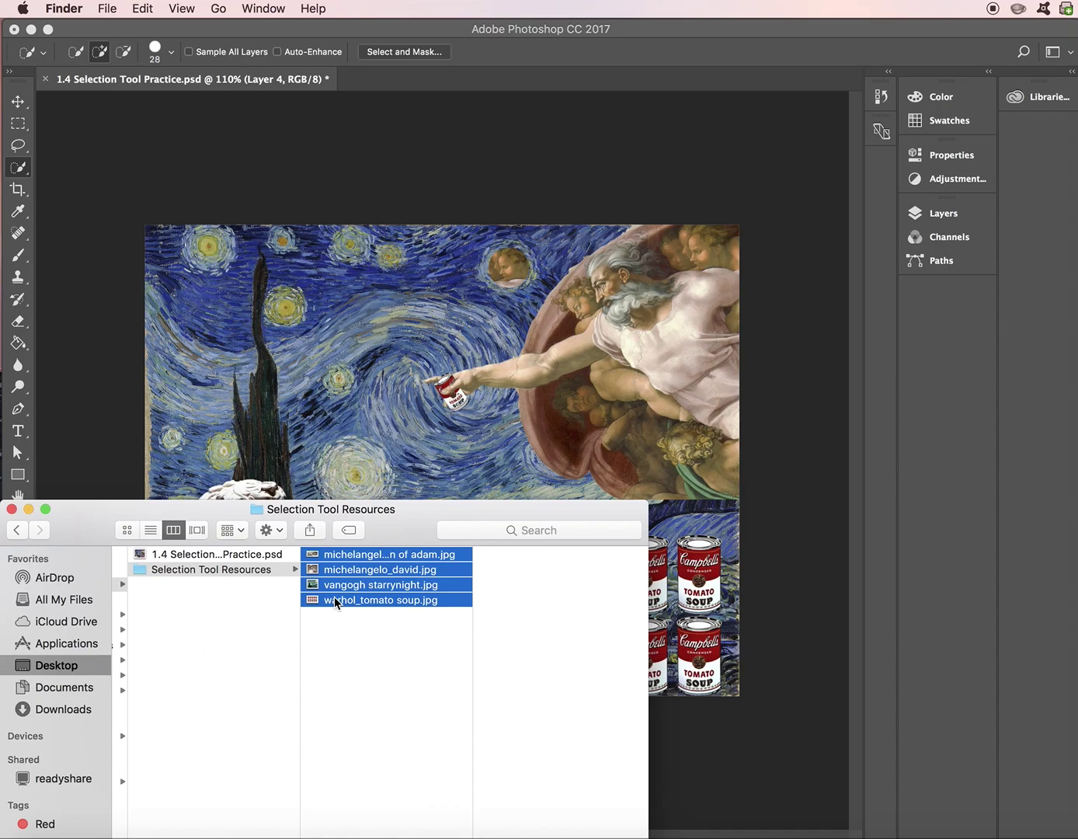
{"action": "right_click", "coordinate": [335, 596]}
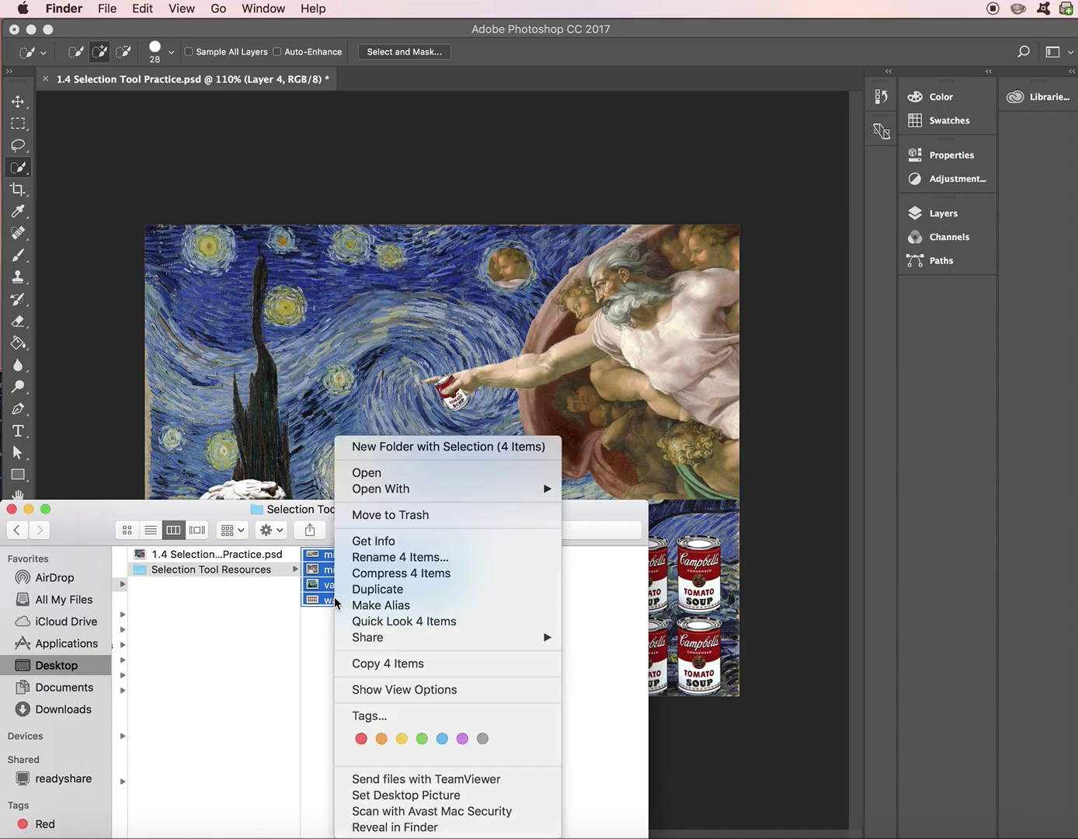
{"action": "mouse_move", "coordinate": [369, 497]}
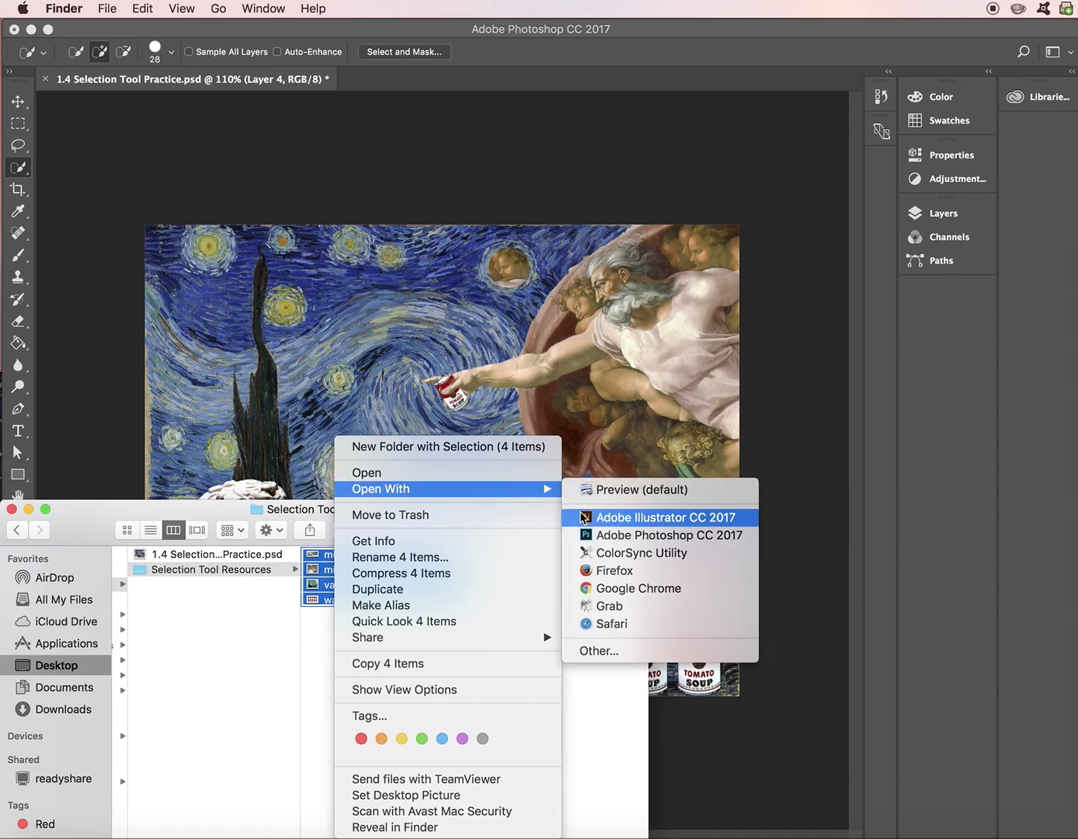
{"action": "left_click", "coordinate": [588, 534]}
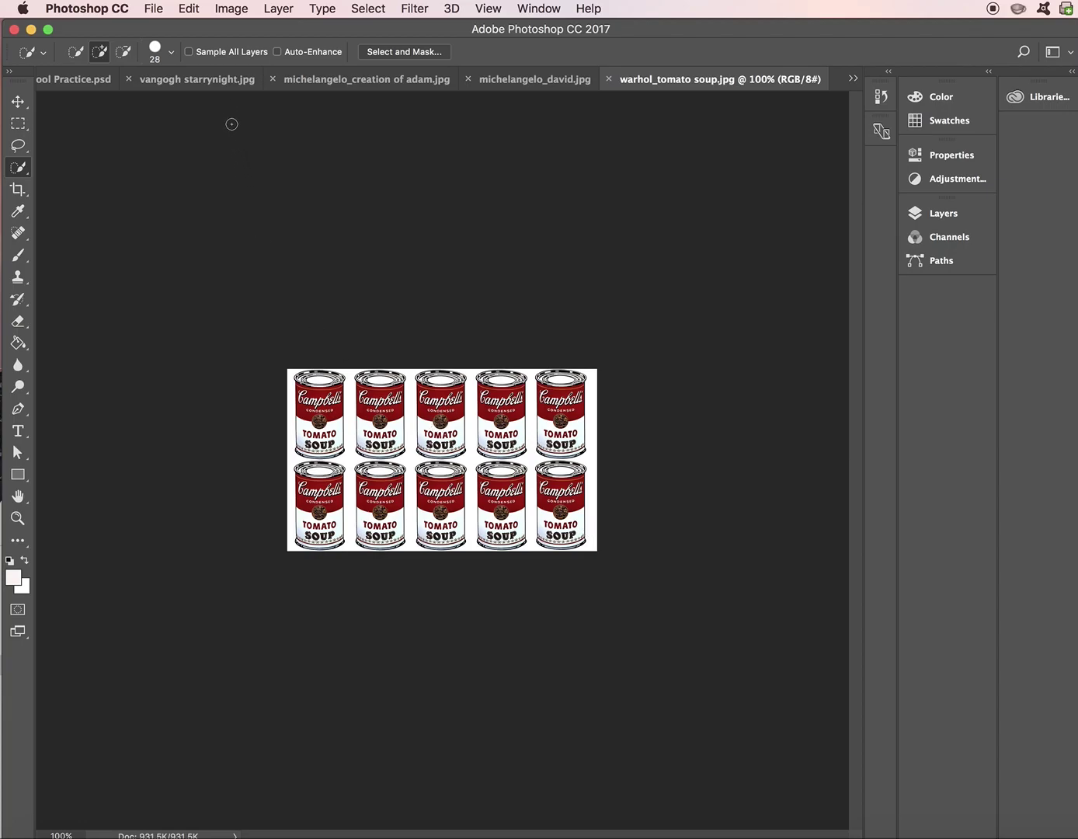
- Save the Starry Night image as a quality-12 JPEG named with the student's name plus 'Selectiontoolercise'
{"action": "left_click", "coordinate": [223, 83]}
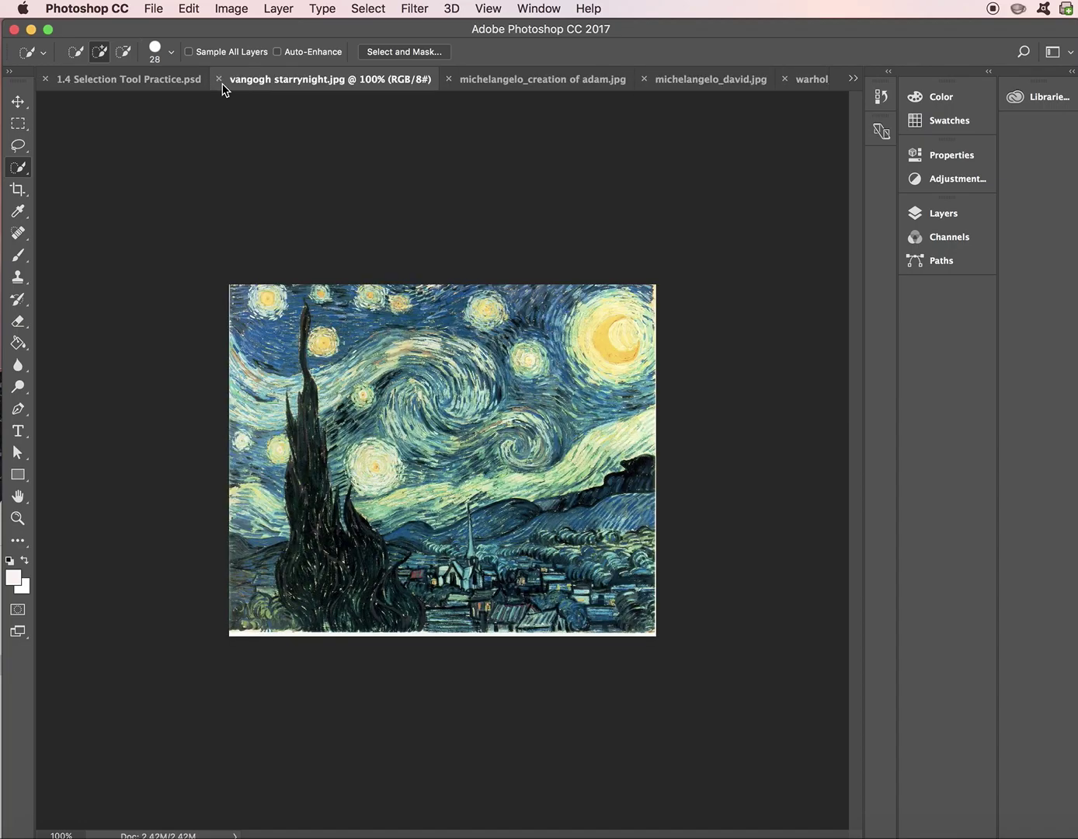
{"action": "left_click", "coordinate": [158, 10]}
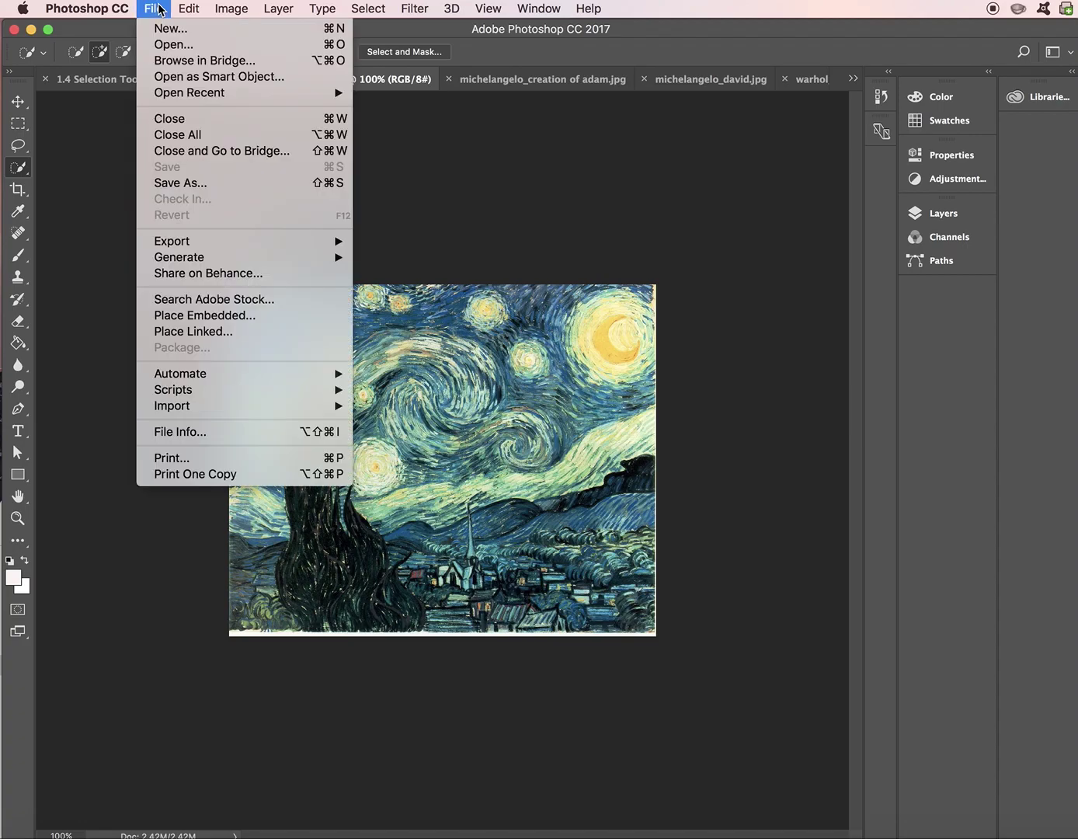
{"action": "left_click", "coordinate": [192, 189]}
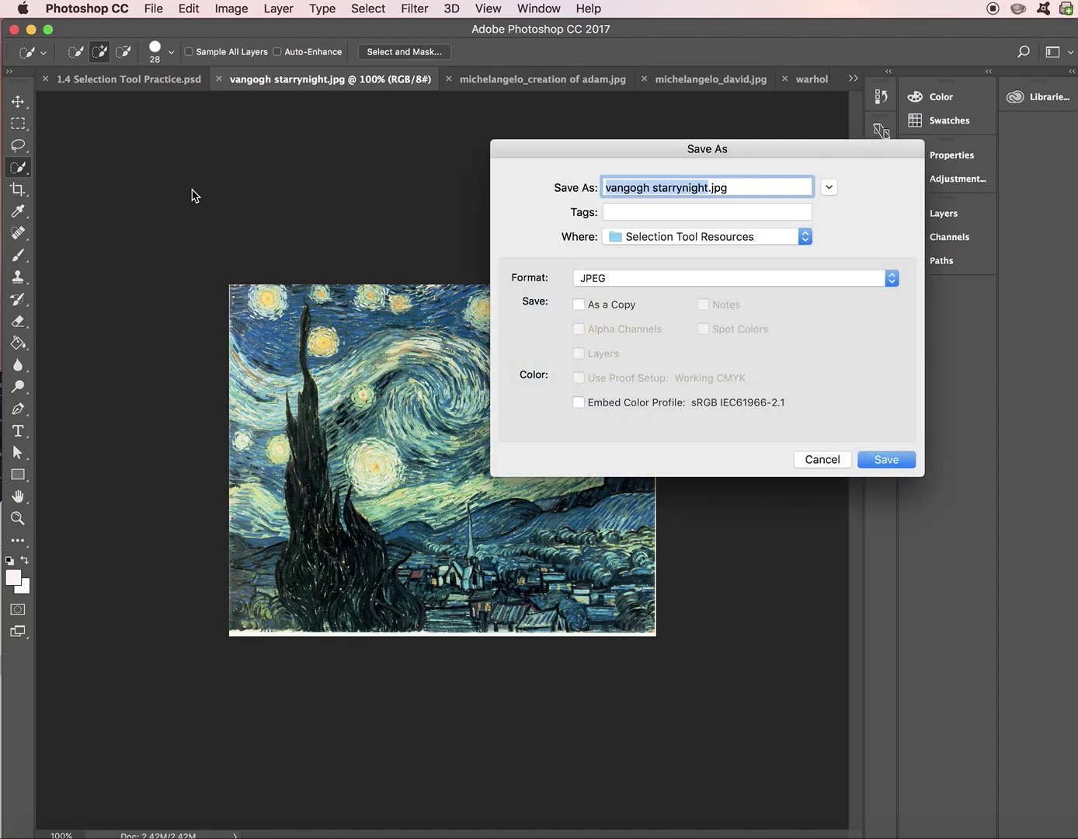
{"action": "key", "text": "BackSpace"}
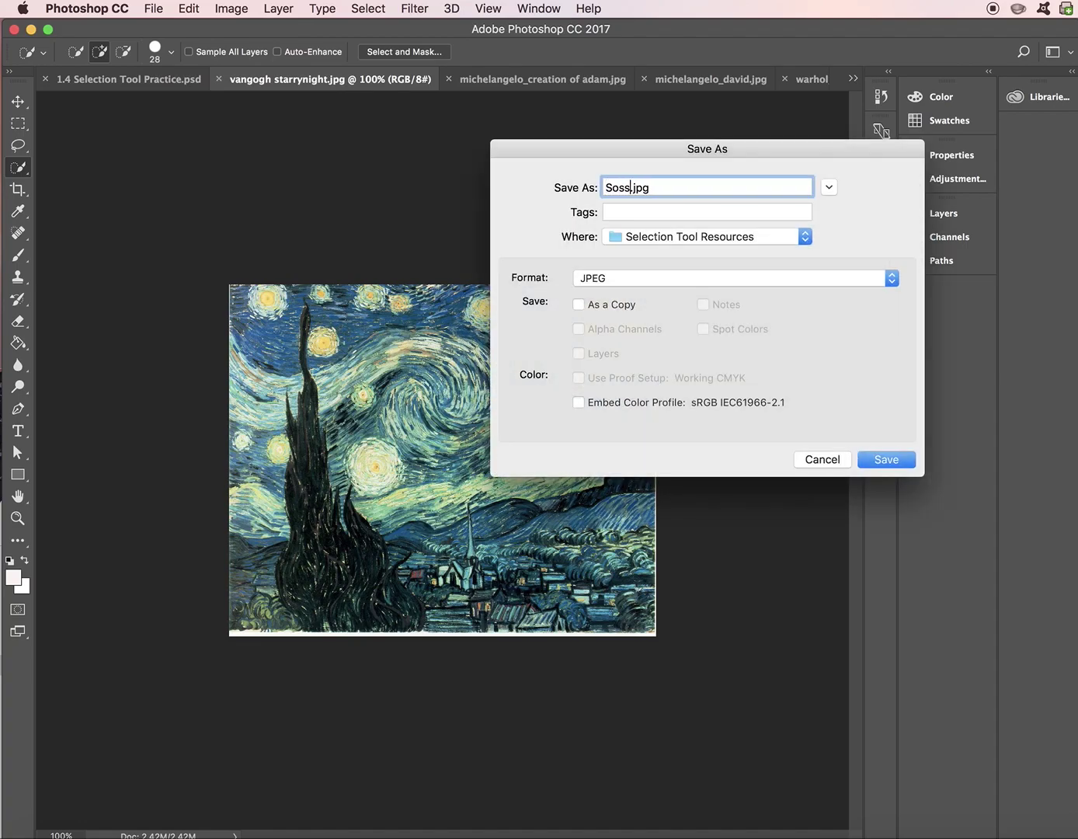
{"action": "type", "text": "lectiontoole"}
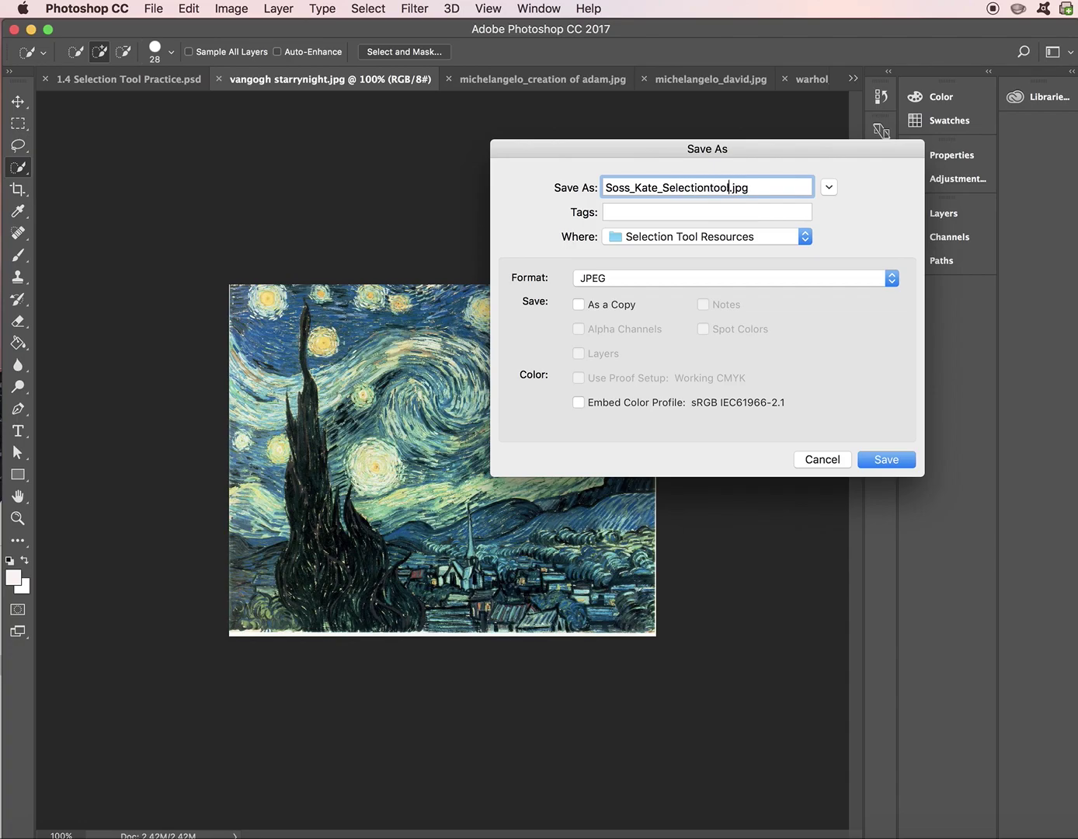
{"action": "type", "text": "rcise"}
{"action": "left_click", "coordinate": [614, 189]}
{"action": "key", "text": "BackSpace"}
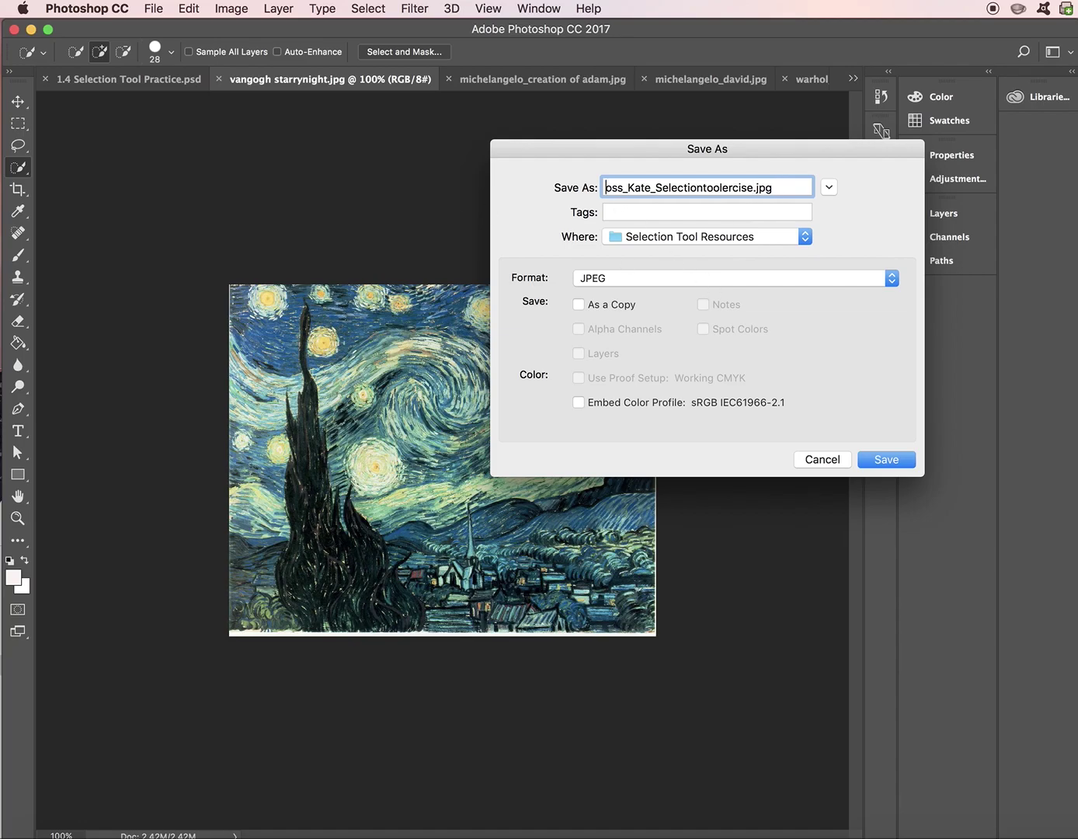
{"action": "type", "text": "D"}
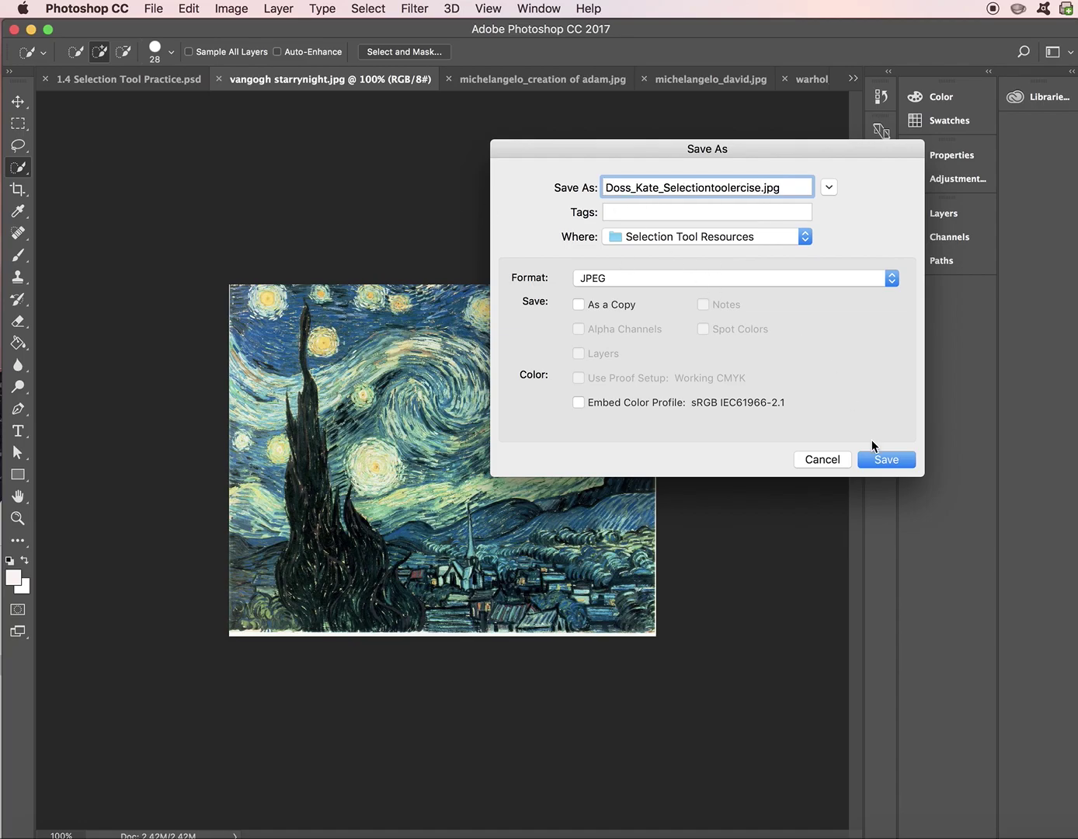
{"action": "left_click", "coordinate": [884, 460]}
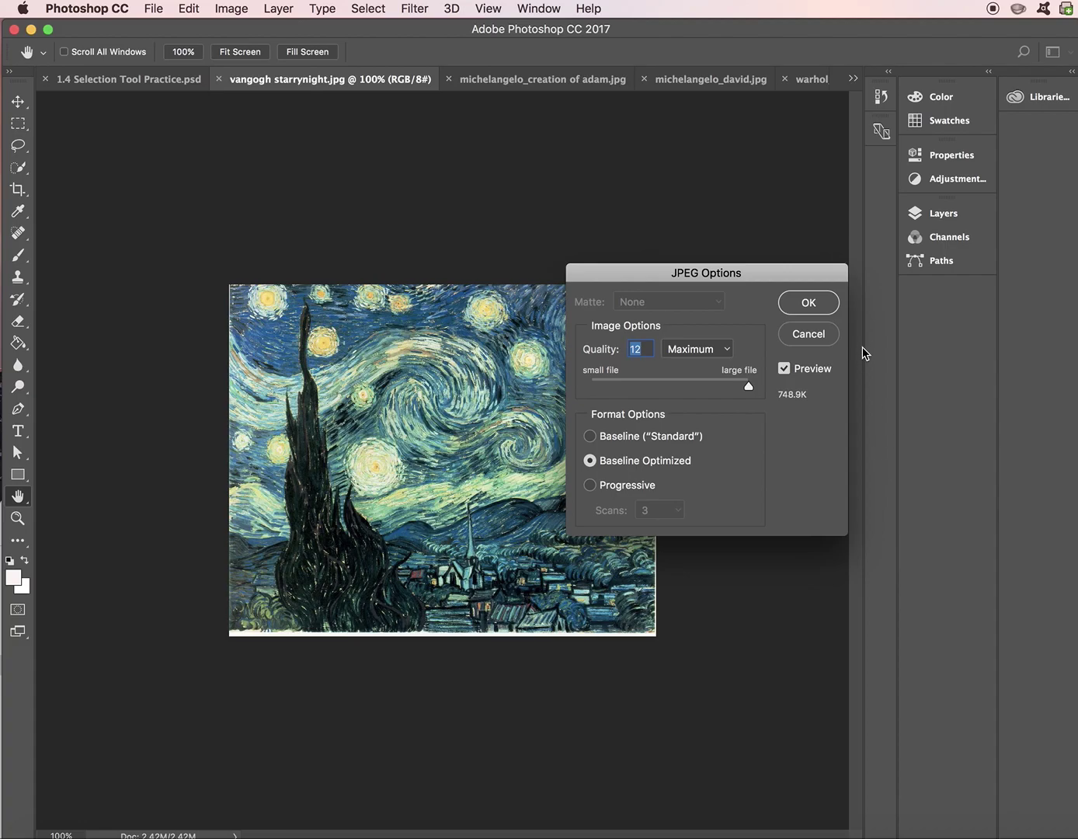
{"action": "left_click", "coordinate": [809, 303]}
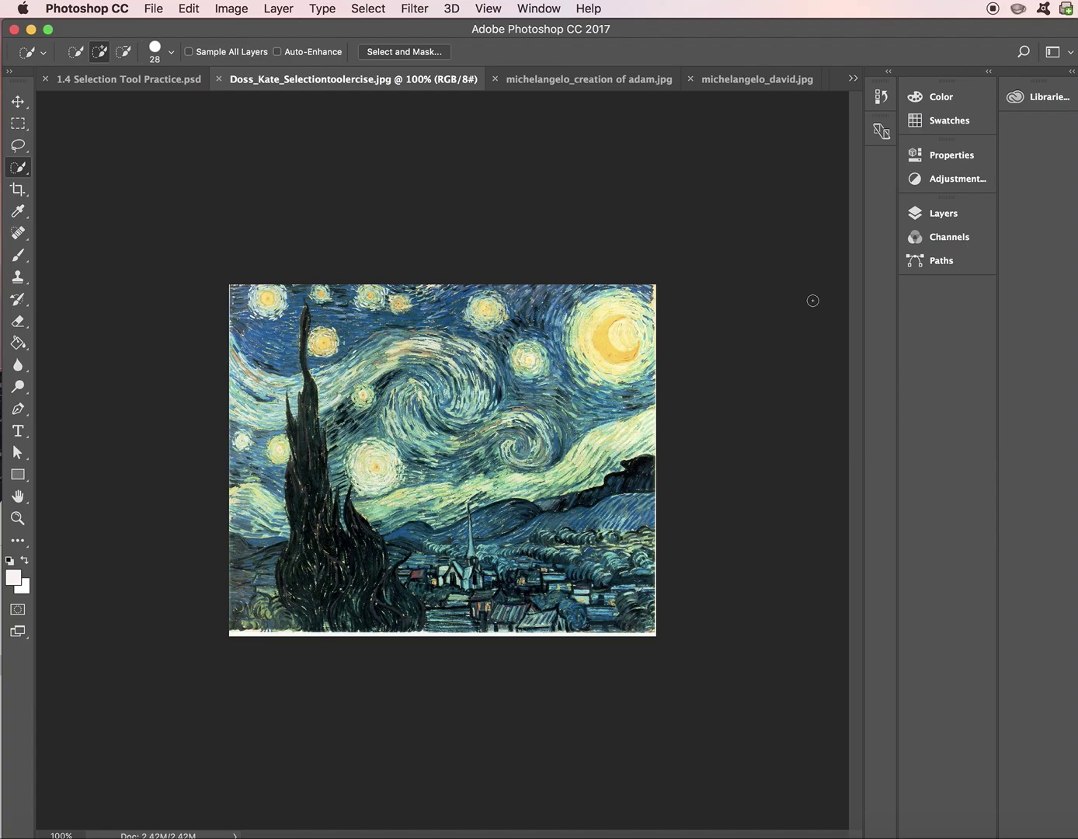
- Switch to the Elliptical Marquee Tool
{"action": "left_click", "coordinate": [17, 125]}
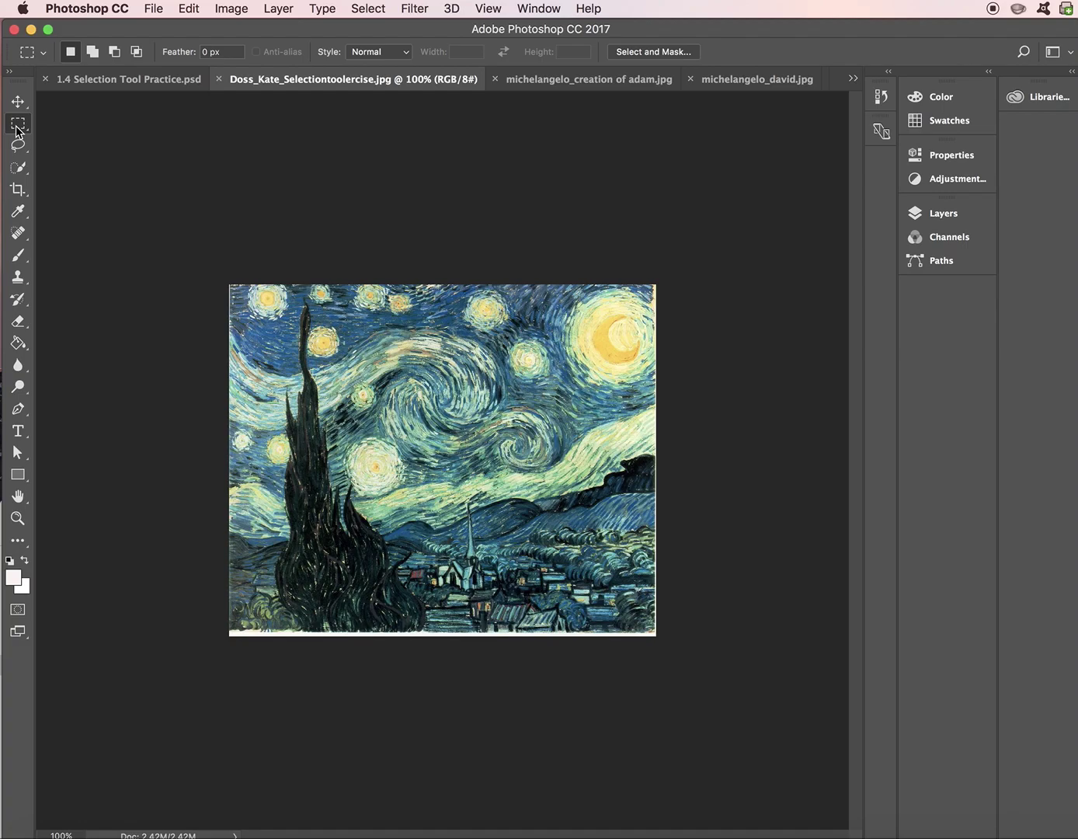
{"action": "left_click", "coordinate": [15, 126]}
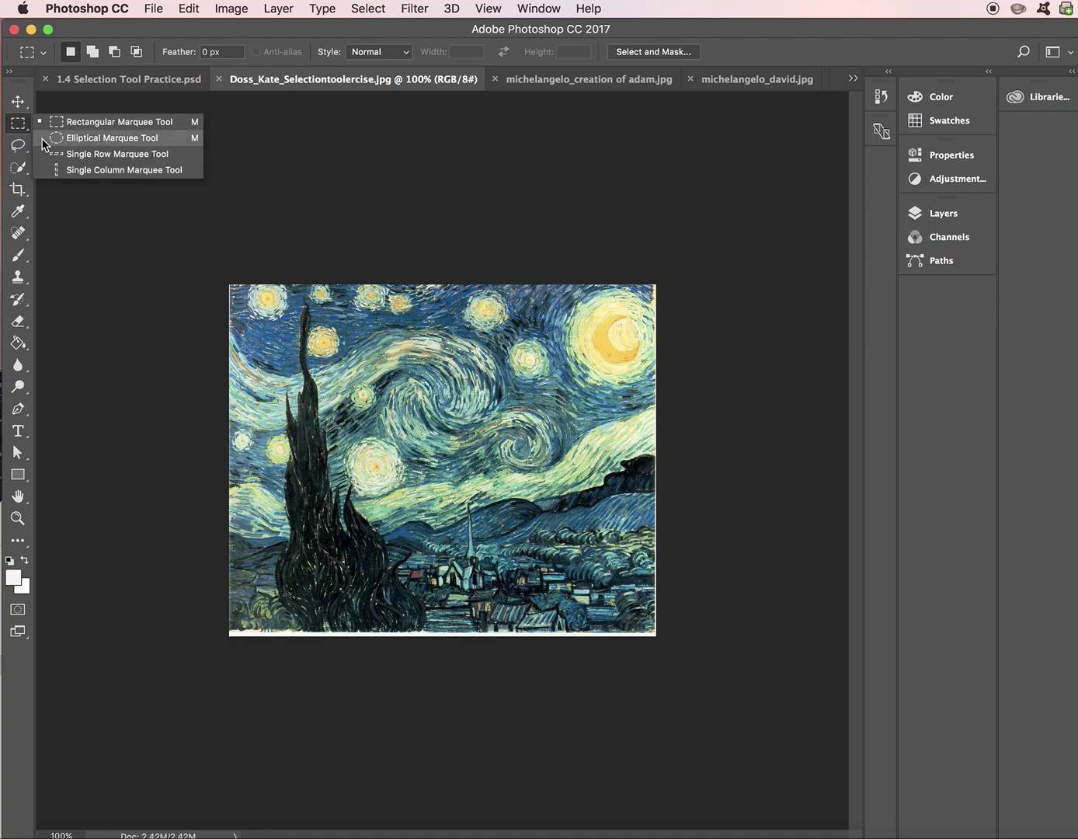
{"action": "left_click", "coordinate": [44, 139]}
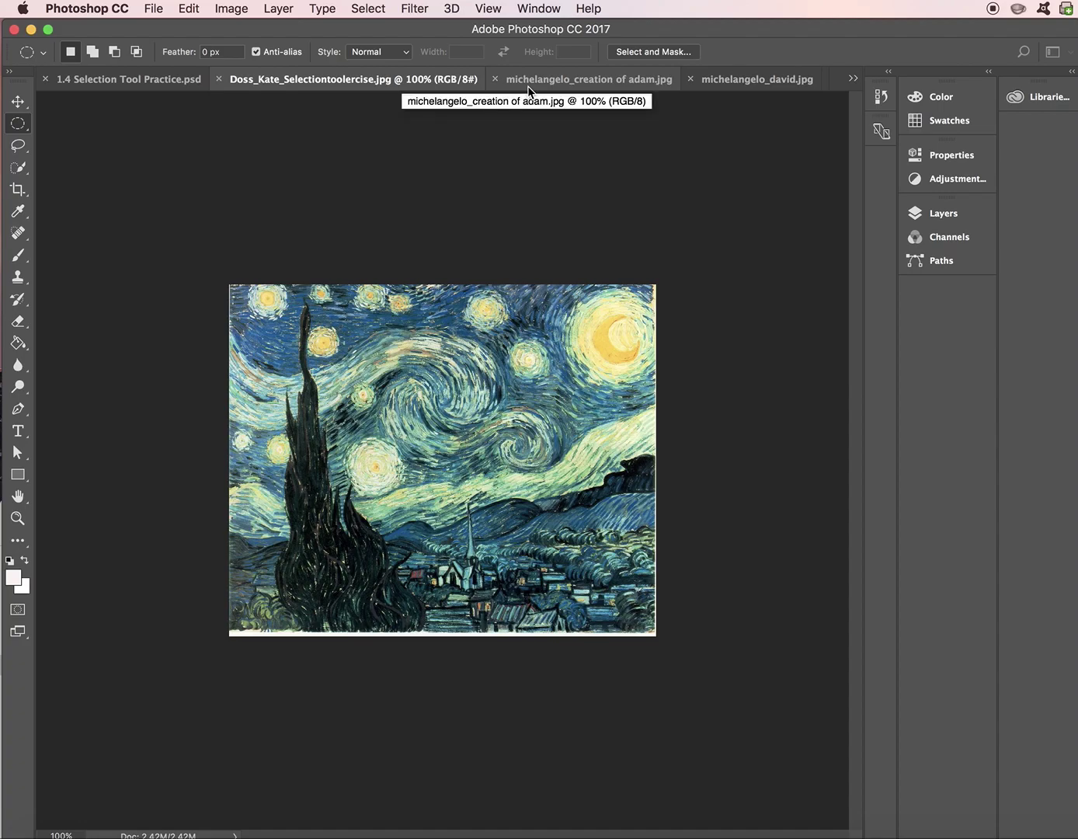
- In the Creation of Adam image, select a small circle around a face and copy it
{"action": "left_click", "coordinate": [529, 85]}
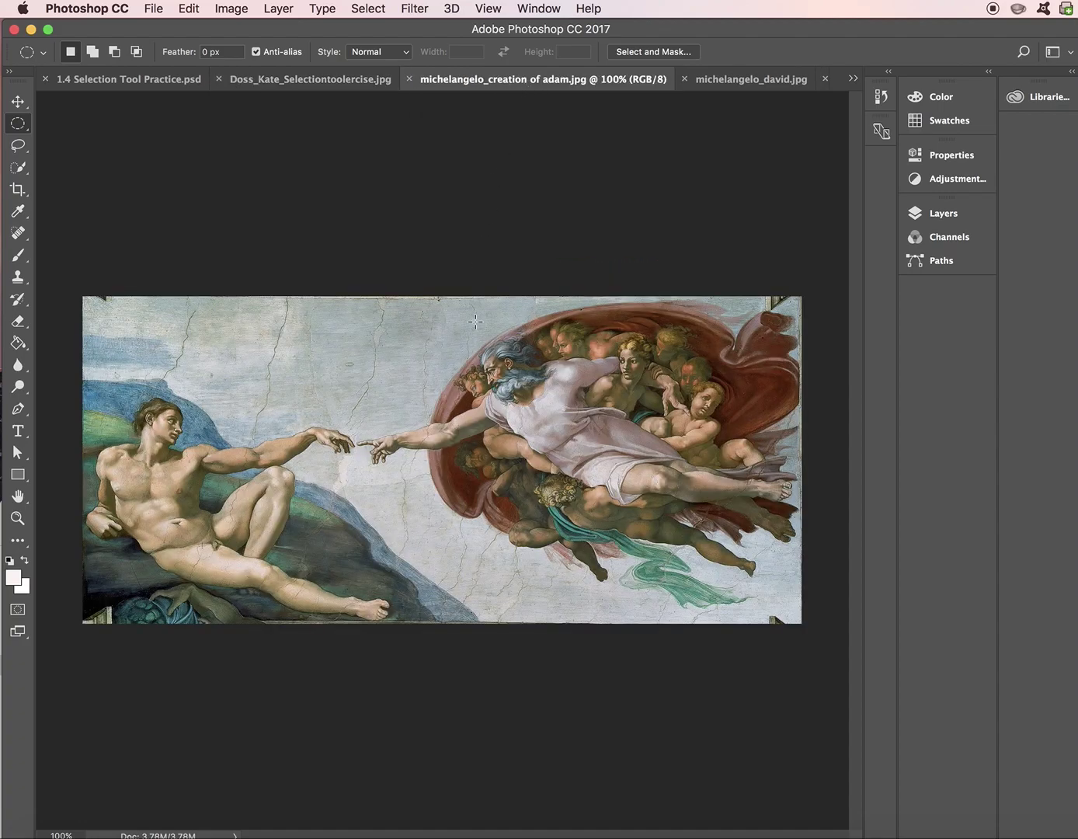
{"action": "left_click_drag", "start_coordinate": [396, 334], "coordinate": [464, 385]}
{"action": "left_click_drag", "start_coordinate": [503, 429], "coordinate": [566, 464]}
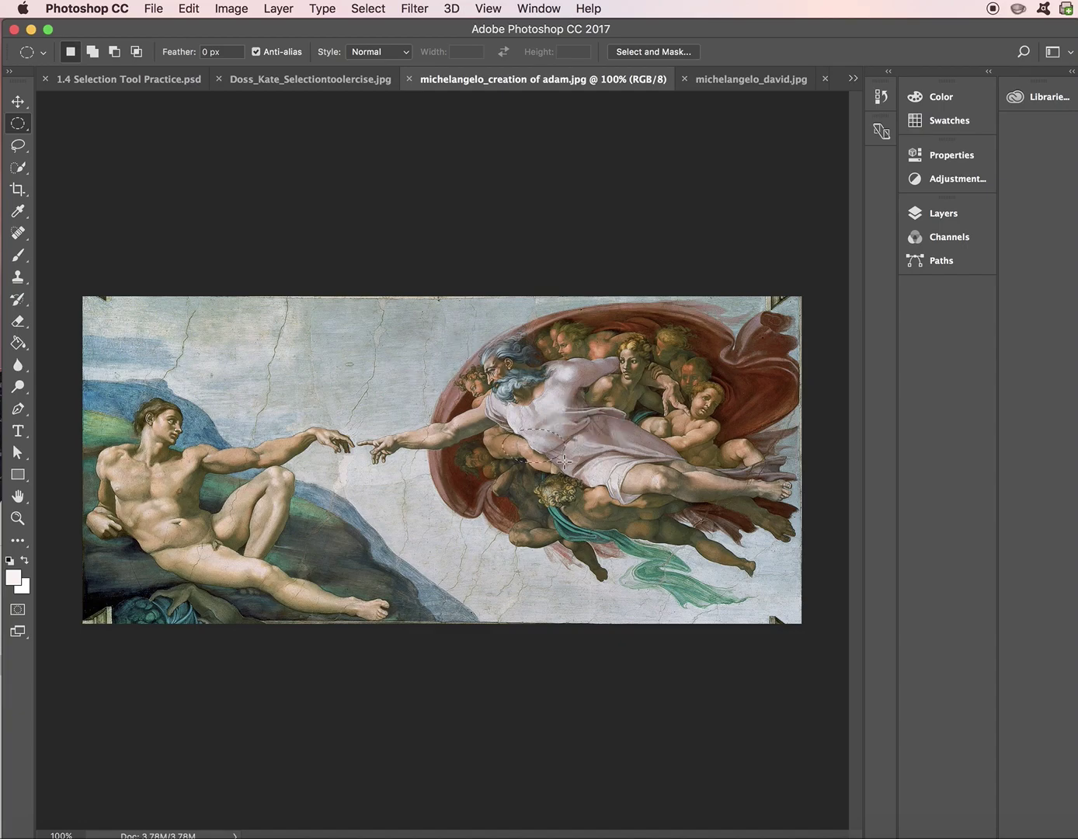
{"action": "key", "text": "shift"}
{"action": "left_click_drag", "start_coordinate": [609, 340], "coordinate": [662, 388]}
{"action": "left_click", "coordinate": [622, 374]}
{"action": "left_click_drag", "start_coordinate": [619, 351], "coordinate": [663, 409]}
{"action": "left_click", "coordinate": [184, 8]}
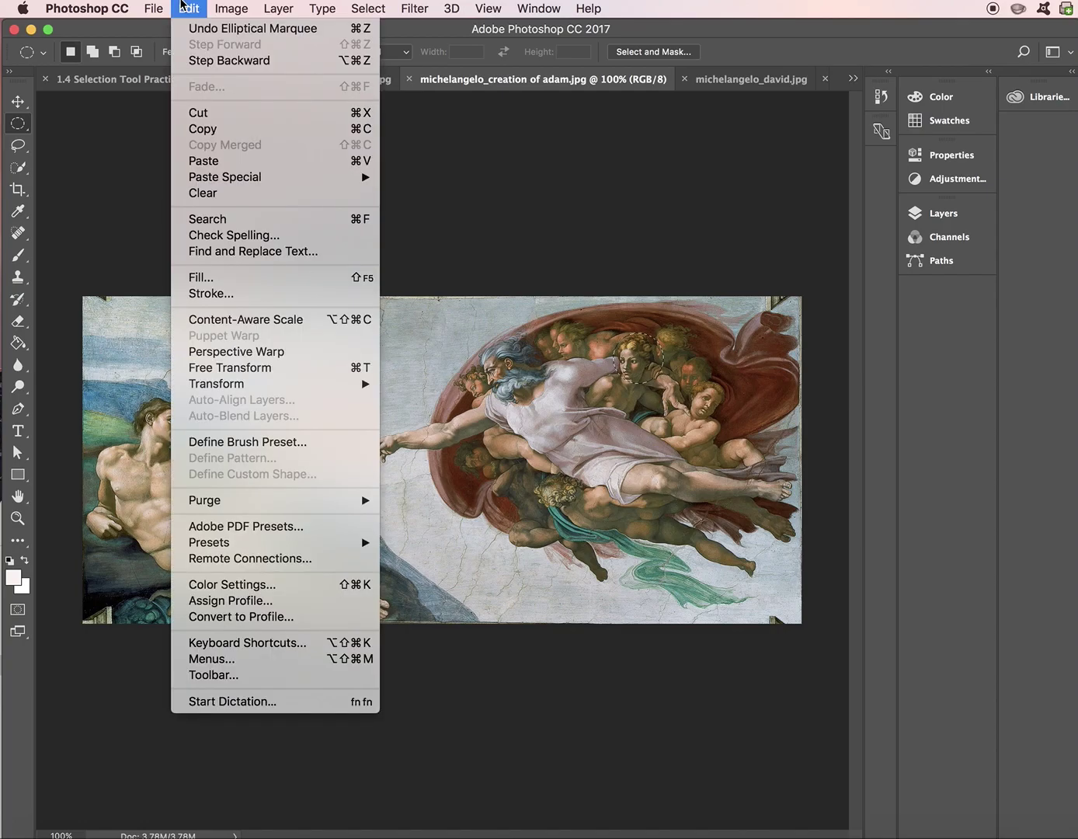
{"action": "left_click", "coordinate": [205, 130]}
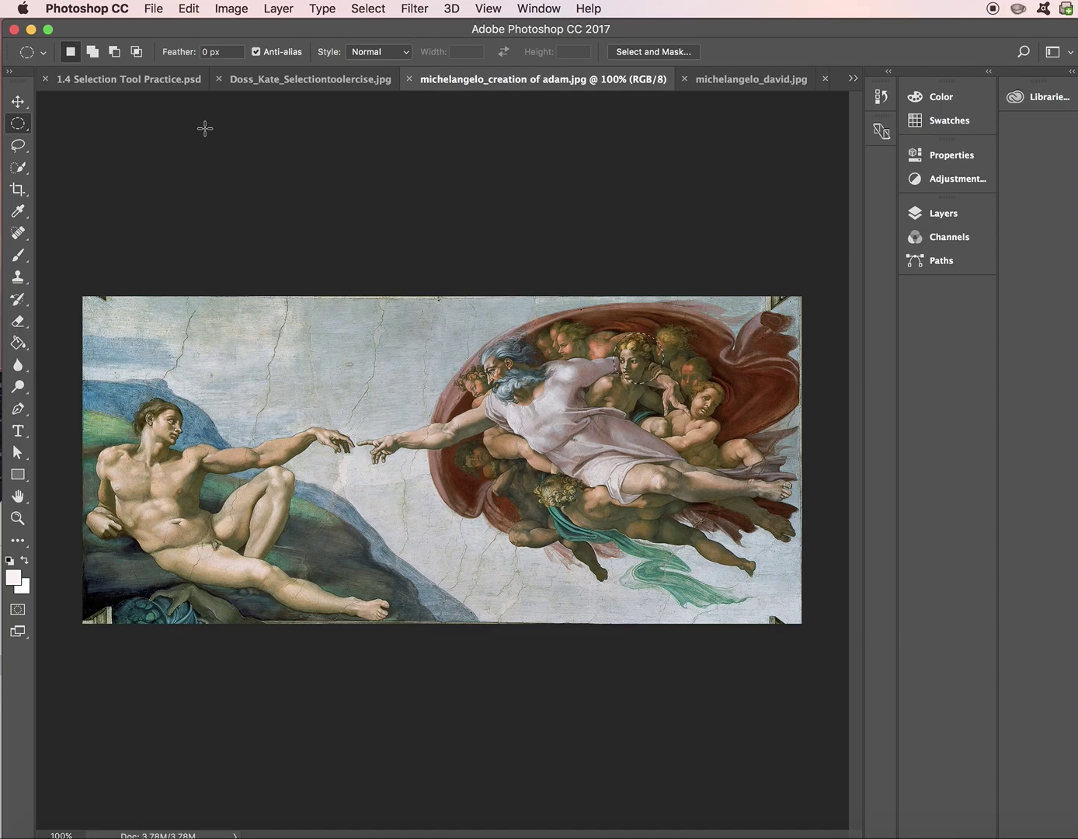
- Paste the copied face circle into the renamed Starry Night exercise image
{"action": "left_click", "coordinate": [266, 81]}
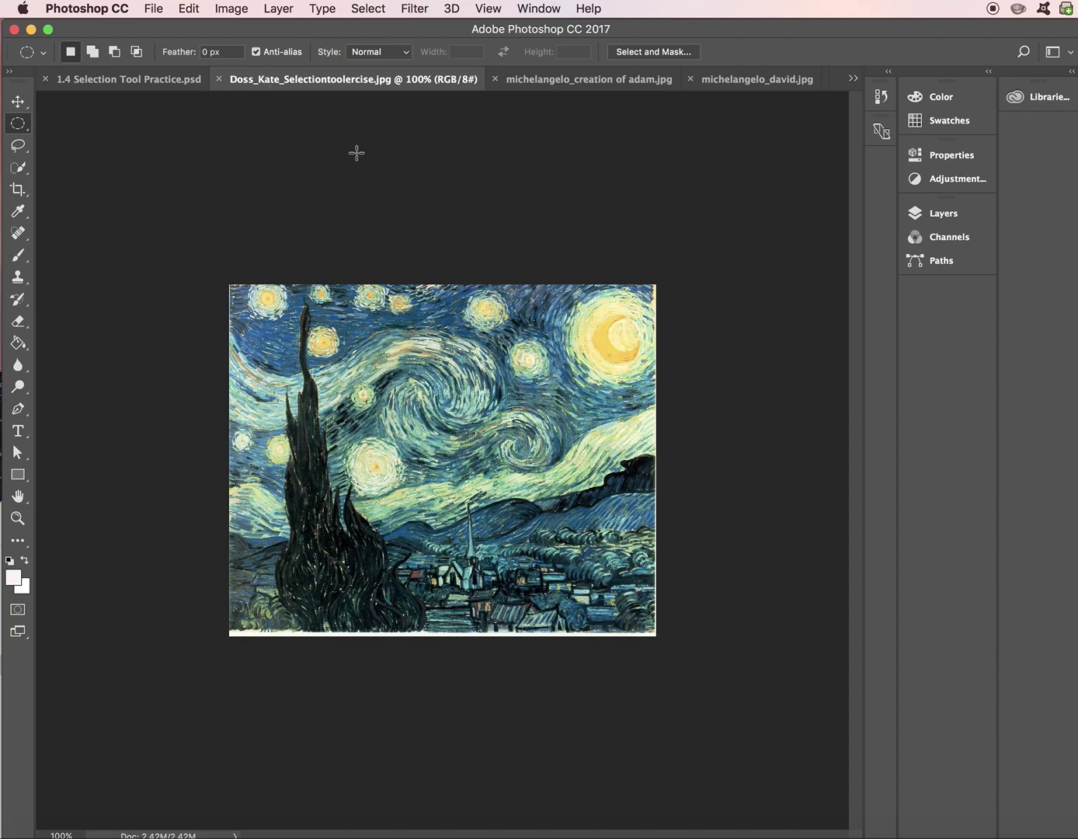
{"action": "left_click", "coordinate": [189, 8]}
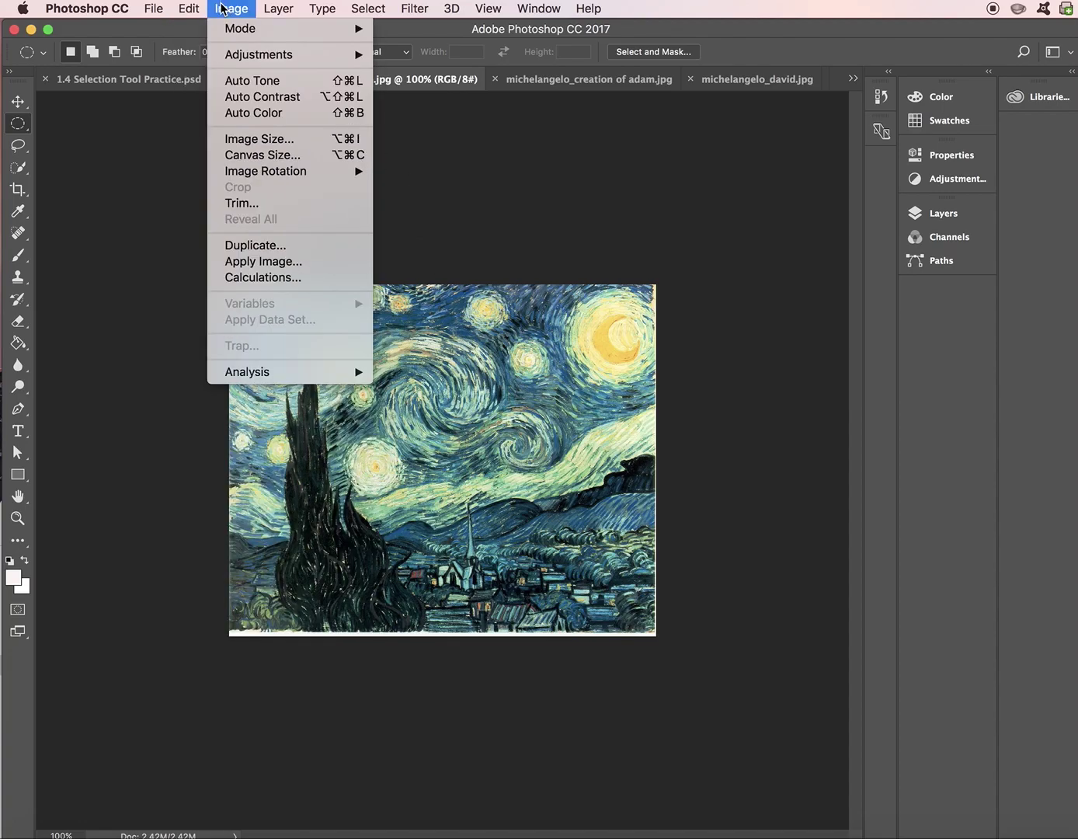
{"action": "left_click", "coordinate": [191, 163]}
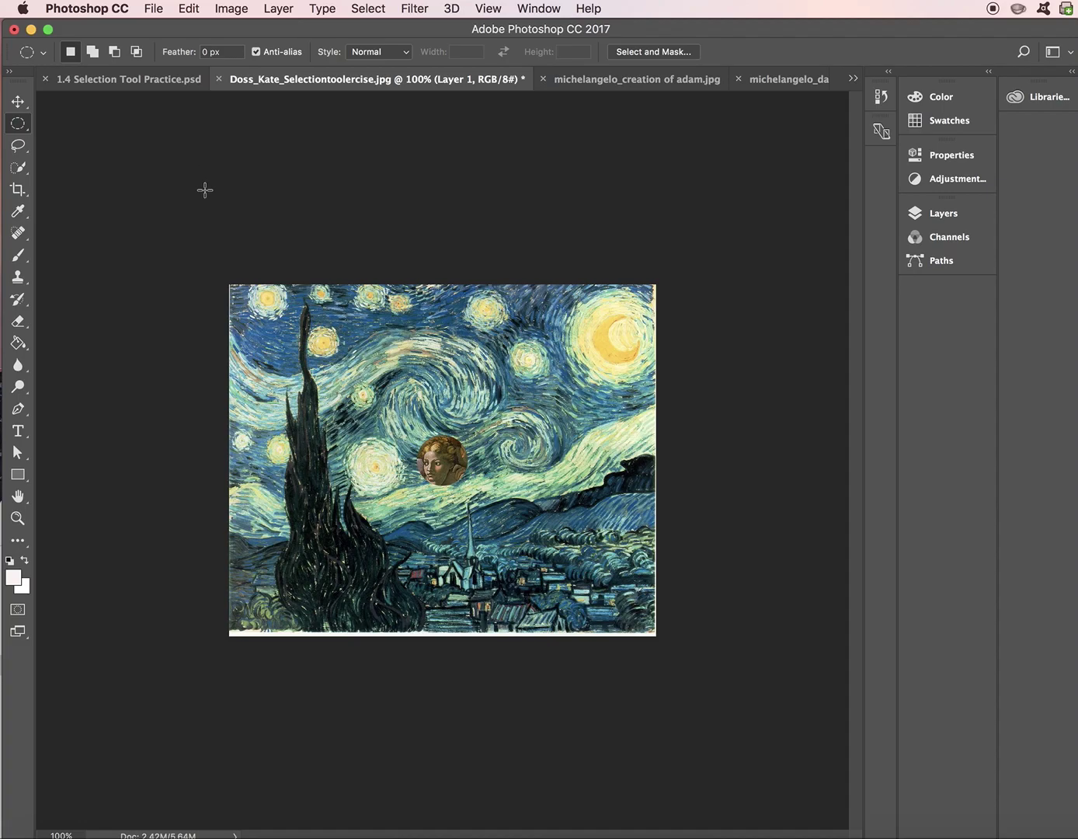
- Paste a second face copy, drag it left with the Move tool, then undo that duplicate
{"action": "key", "text": "super+v"}
{"action": "left_click", "coordinate": [17, 101]}
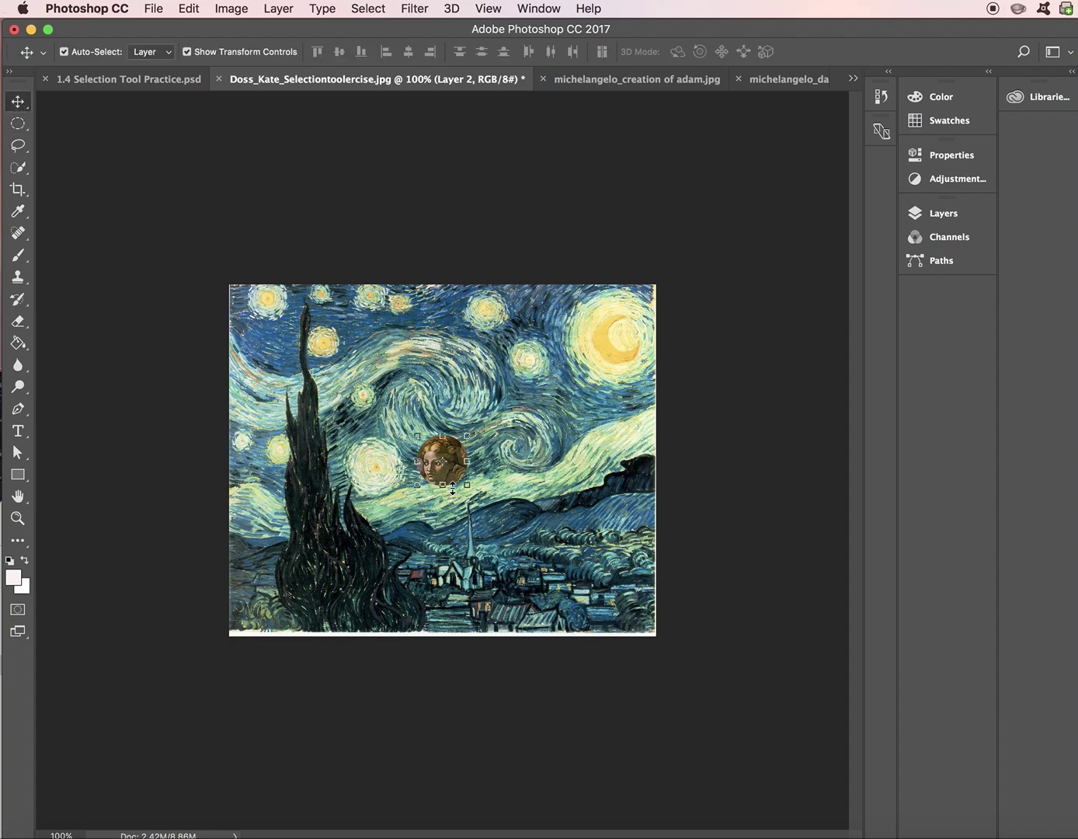
{"action": "left_click_drag", "start_coordinate": [448, 481], "coordinate": [377, 473]}
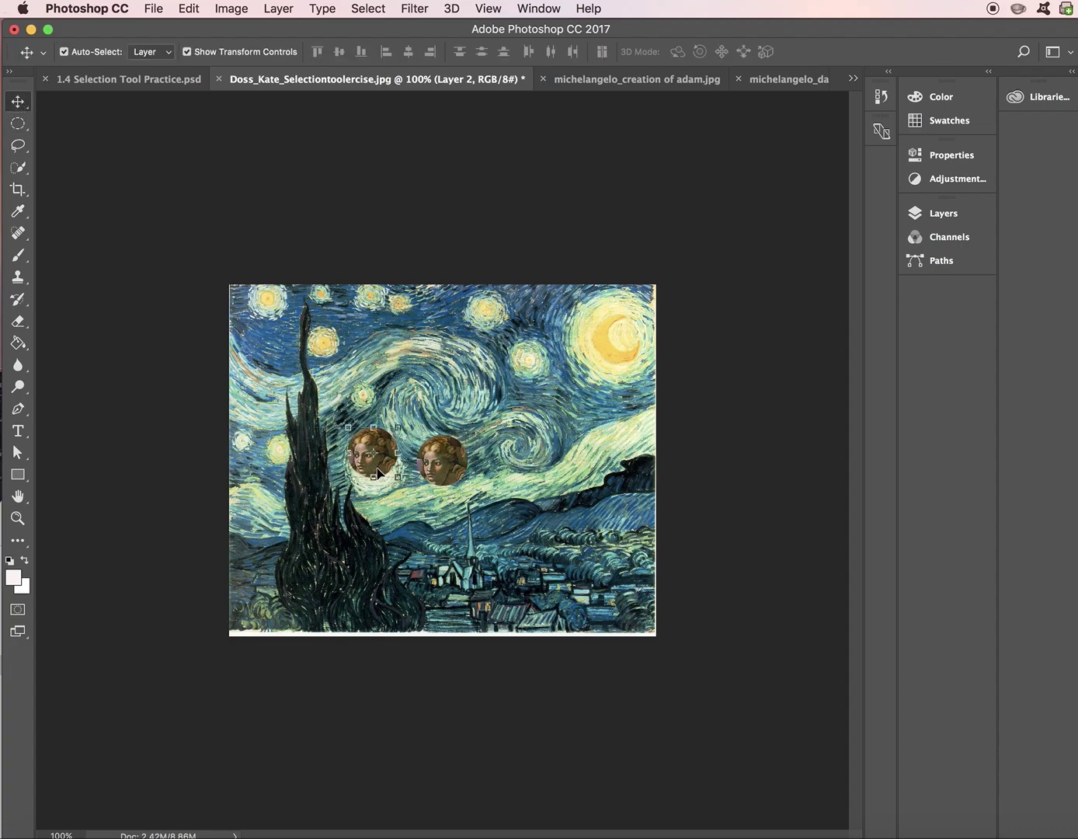
{"action": "key", "text": "super+z"}
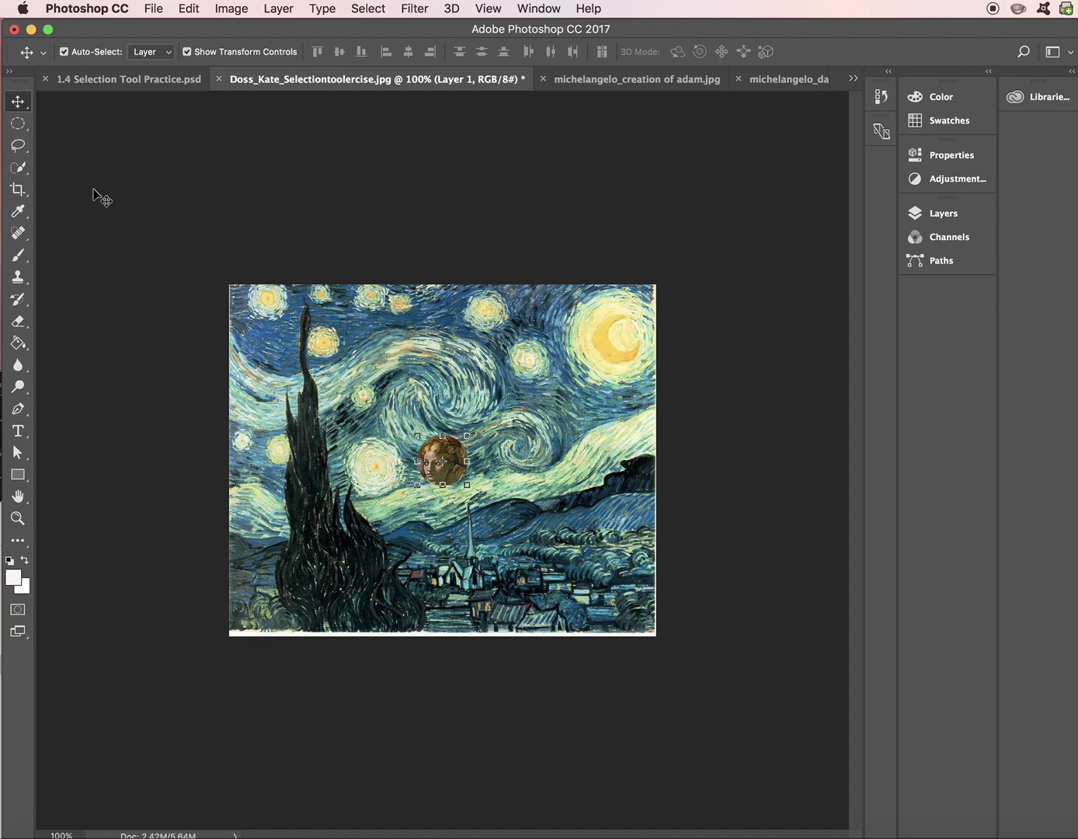
- Choose the Quick Selection tool, after briefly trying the Magic Wand
{"action": "left_click", "coordinate": [25, 167]}
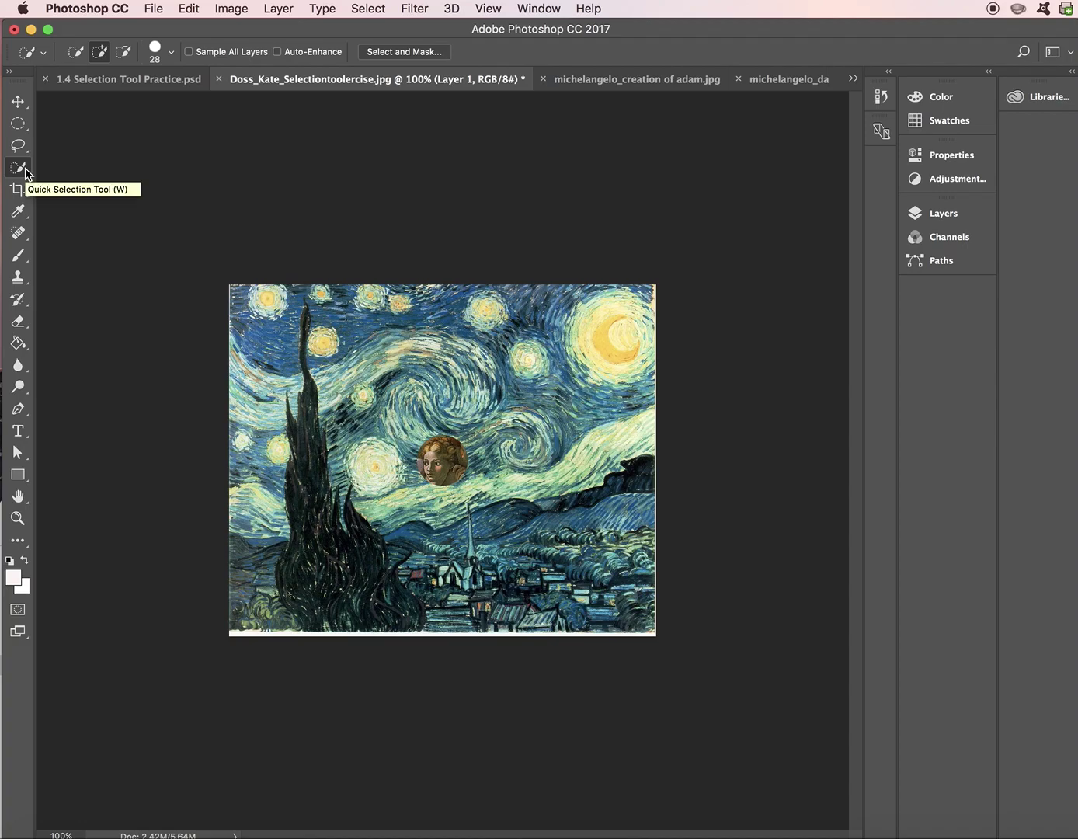
{"action": "left_click", "coordinate": [26, 168]}
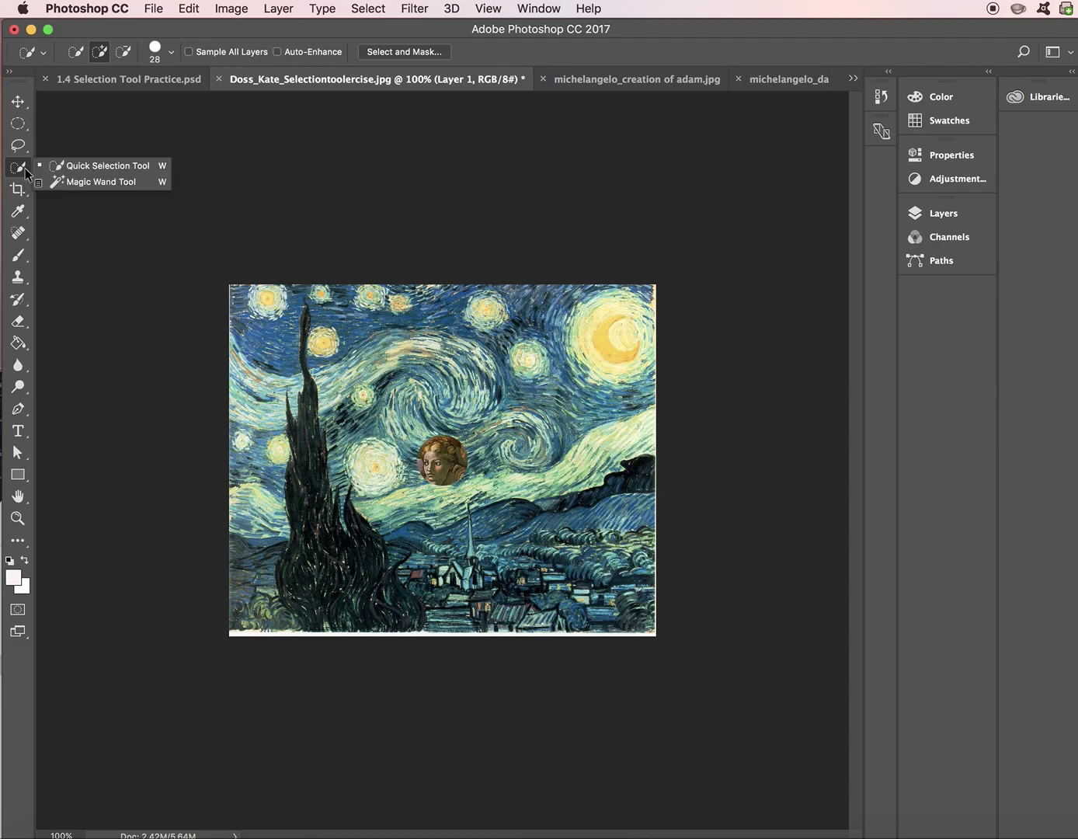
{"action": "left_click", "coordinate": [42, 185]}
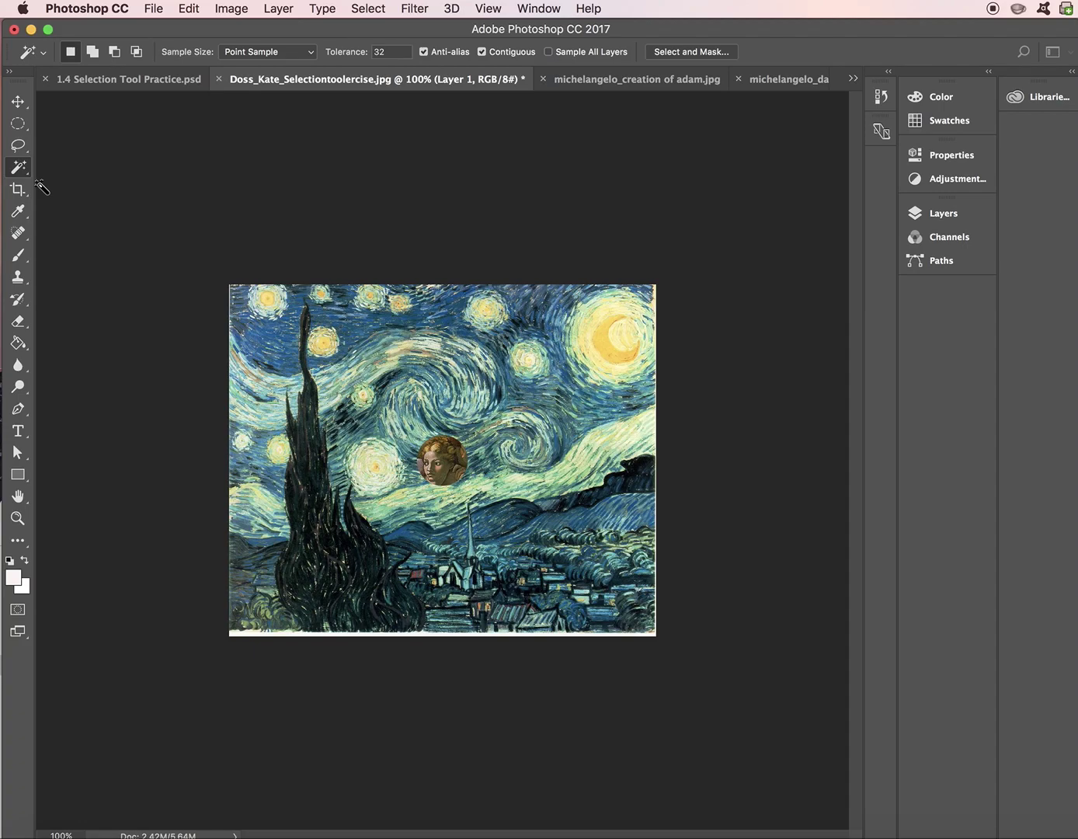
{"action": "left_click", "coordinate": [26, 177], "text": "ctrl"}
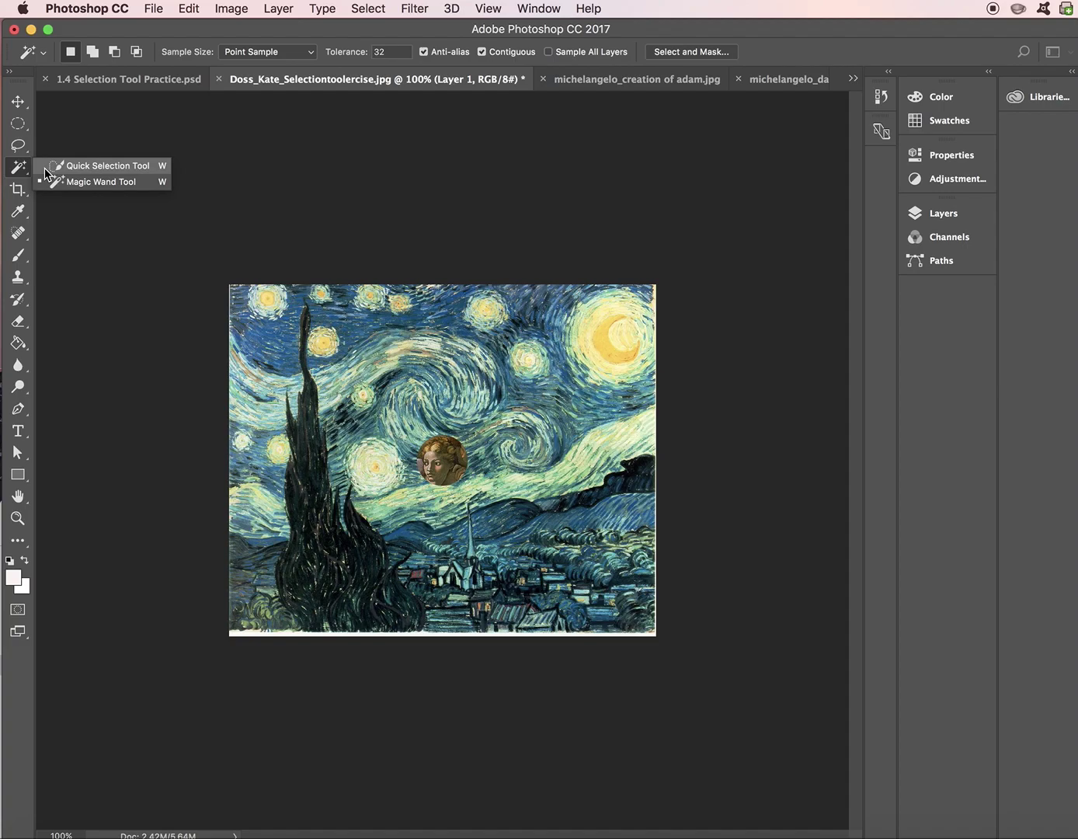
{"action": "left_click", "coordinate": [46, 169]}
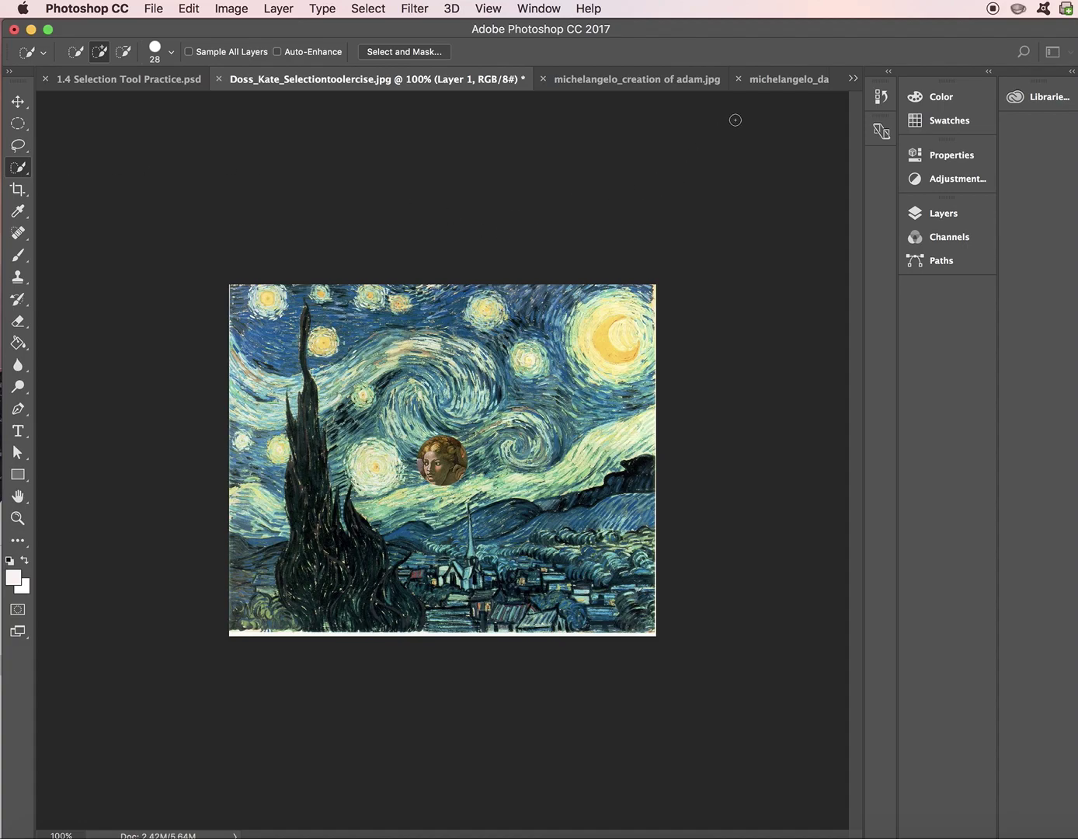
- On the David image, paint a selection over the statue's head and torso and shrink the brush to 10 px
{"action": "left_click", "coordinate": [767, 81]}
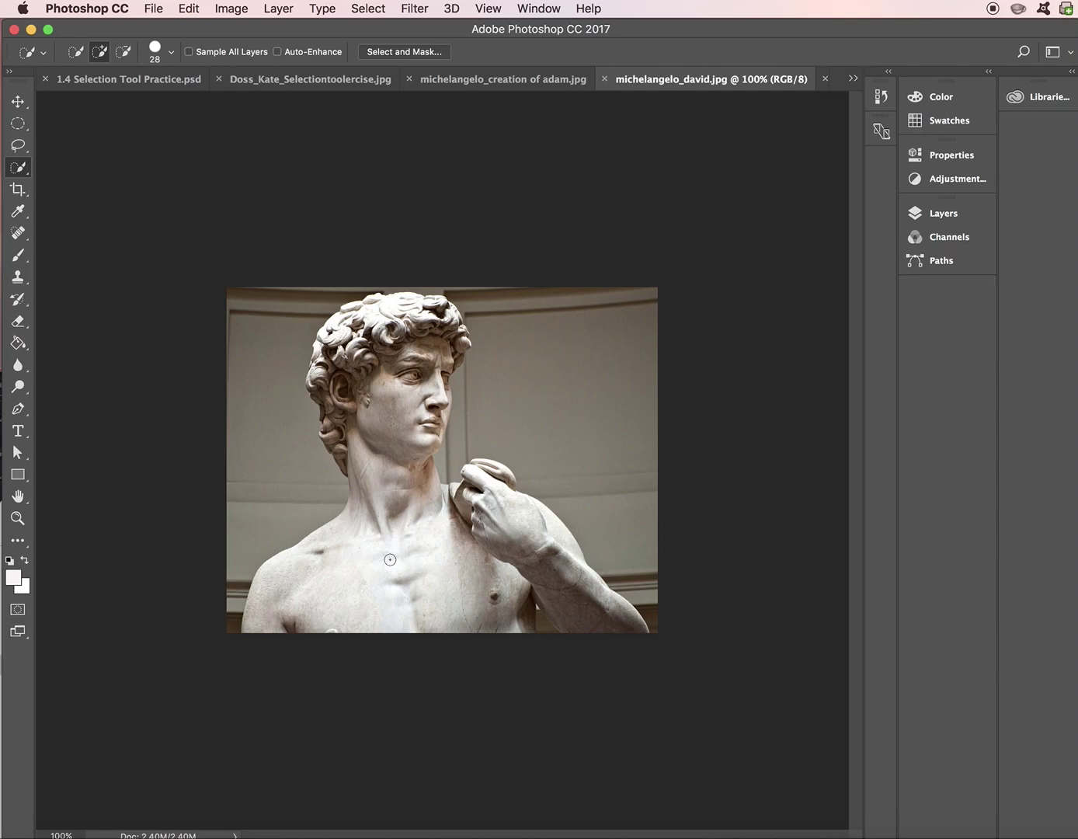
{"action": "mouse_move", "coordinate": [267, 622]}
{"action": "left_mouse_down"}
{"action": "mouse_move", "coordinate": [262, 613]}
{"action": "mouse_move", "coordinate": [289, 573]}
{"action": "mouse_move", "coordinate": [351, 539]}
{"action": "mouse_move", "coordinate": [378, 502]}
{"action": "mouse_move", "coordinate": [381, 478]}
{"action": "mouse_move", "coordinate": [362, 474]}
{"action": "mouse_move", "coordinate": [381, 454]}
{"action": "mouse_move", "coordinate": [361, 435]}
{"action": "mouse_move", "coordinate": [380, 381]}
{"action": "left_mouse_up"}
{"action": "left_click", "coordinate": [171, 52]}
{"action": "left_click_drag", "start_coordinate": [95, 98], "coordinate": [81, 101]}
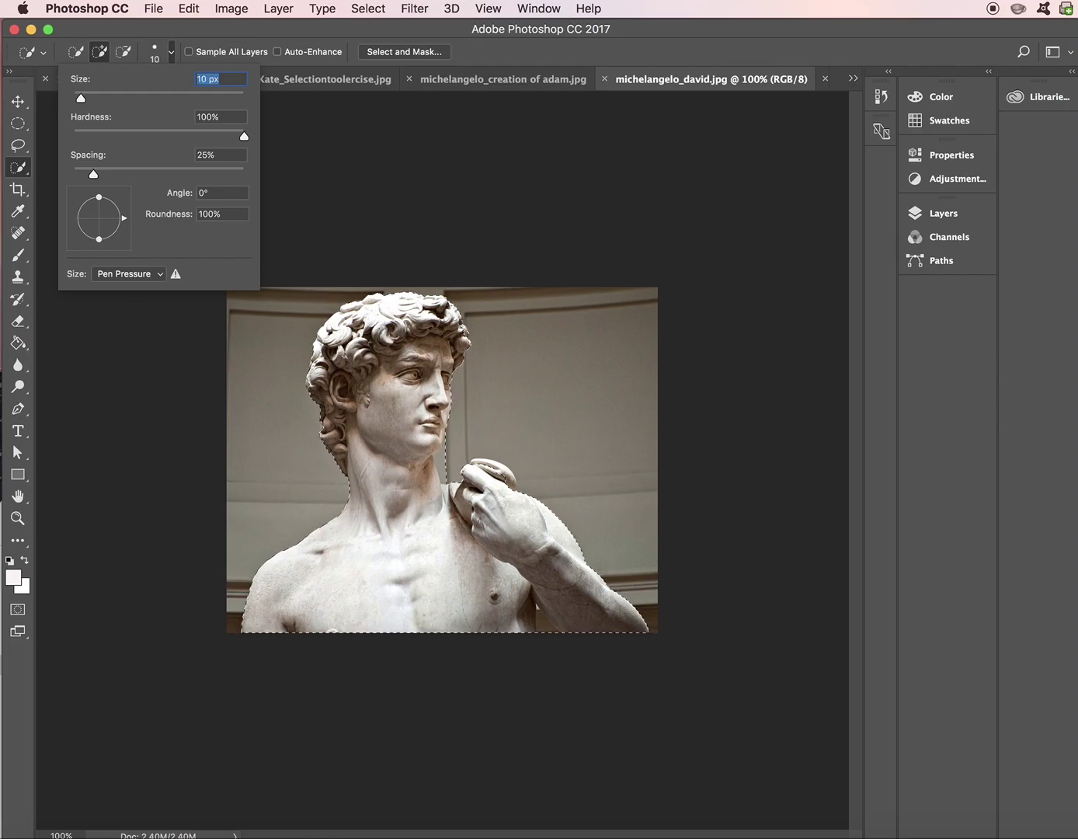
- Subtract the background under the chin, between neck and shoulder, and beside the arm from the David selection
{"action": "key", "text": "Return"}
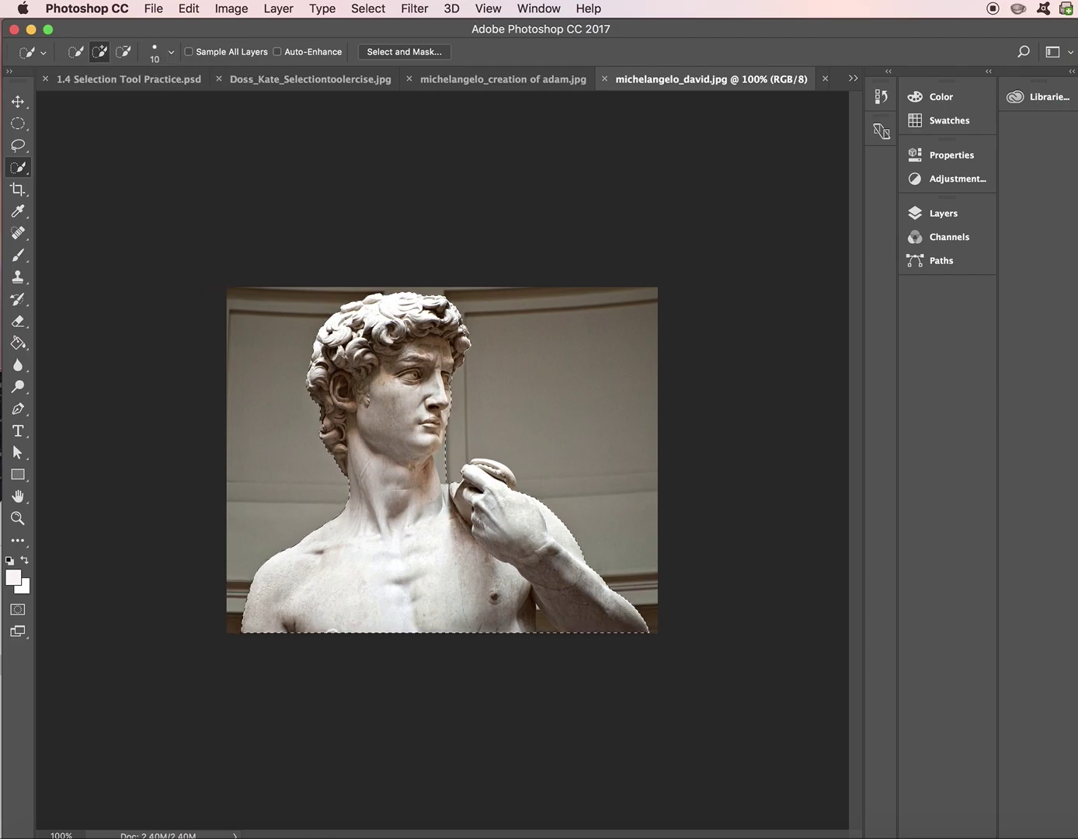
{"action": "scroll", "coordinate": [442, 460], "scroll_direction": "up", "scroll_amount": 3}
{"action": "scroll", "coordinate": [443, 446], "scroll_direction": "up", "scroll_amount": 5}
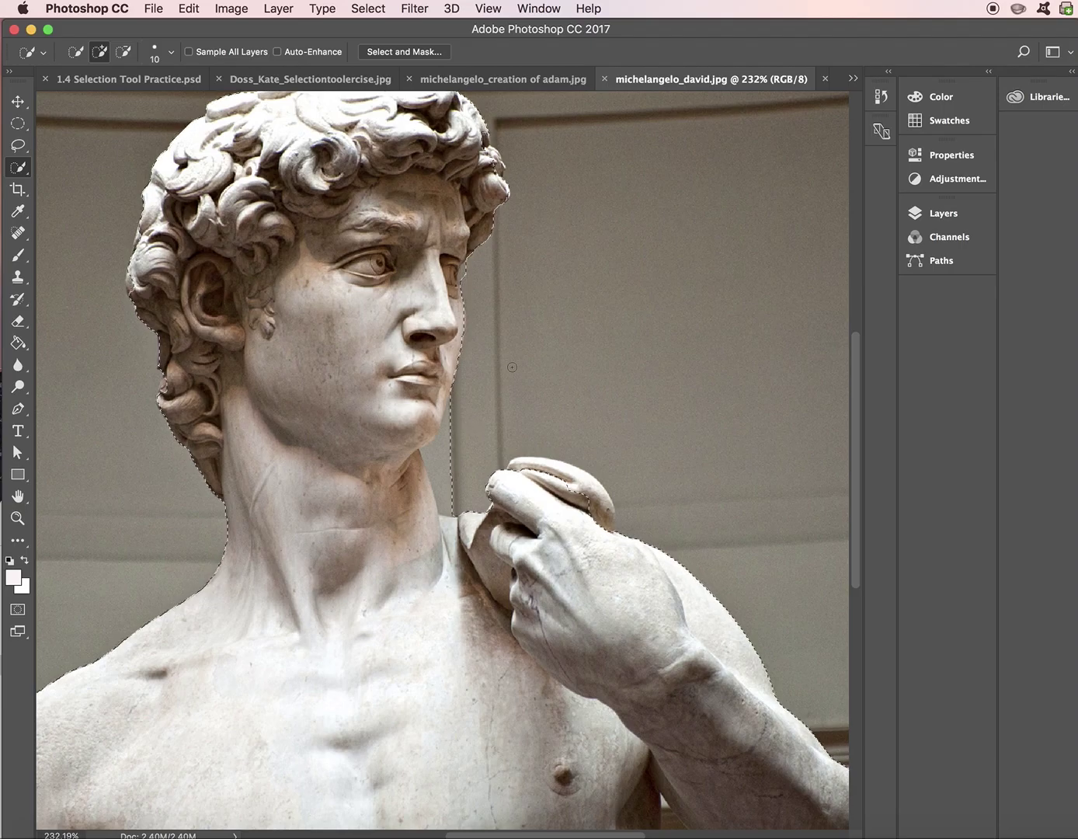
{"action": "key", "text": "alt"}
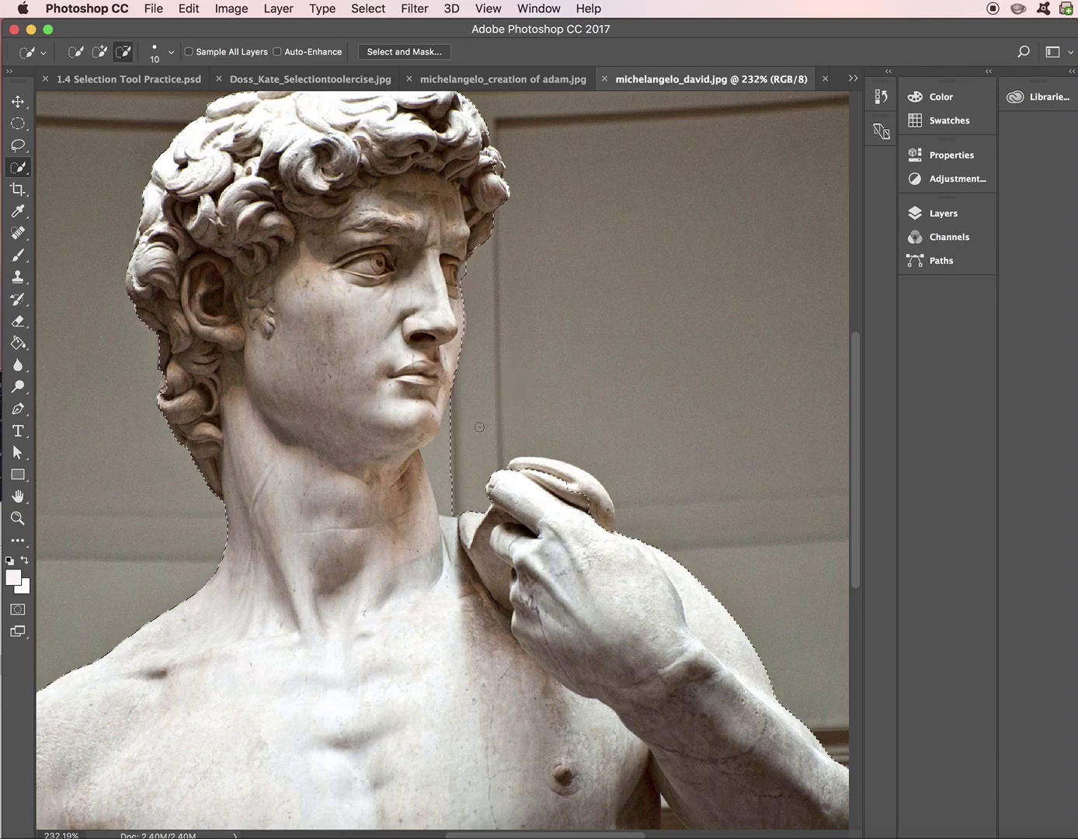
{"action": "mouse_move", "coordinate": [450, 430]}
{"action": "left_mouse_down"}
{"action": "mouse_move", "coordinate": [439, 456]}
{"action": "mouse_move", "coordinate": [425, 454]}
{"action": "mouse_move", "coordinate": [446, 419]}
{"action": "left_mouse_up"}
{"action": "key", "text": "alt"}
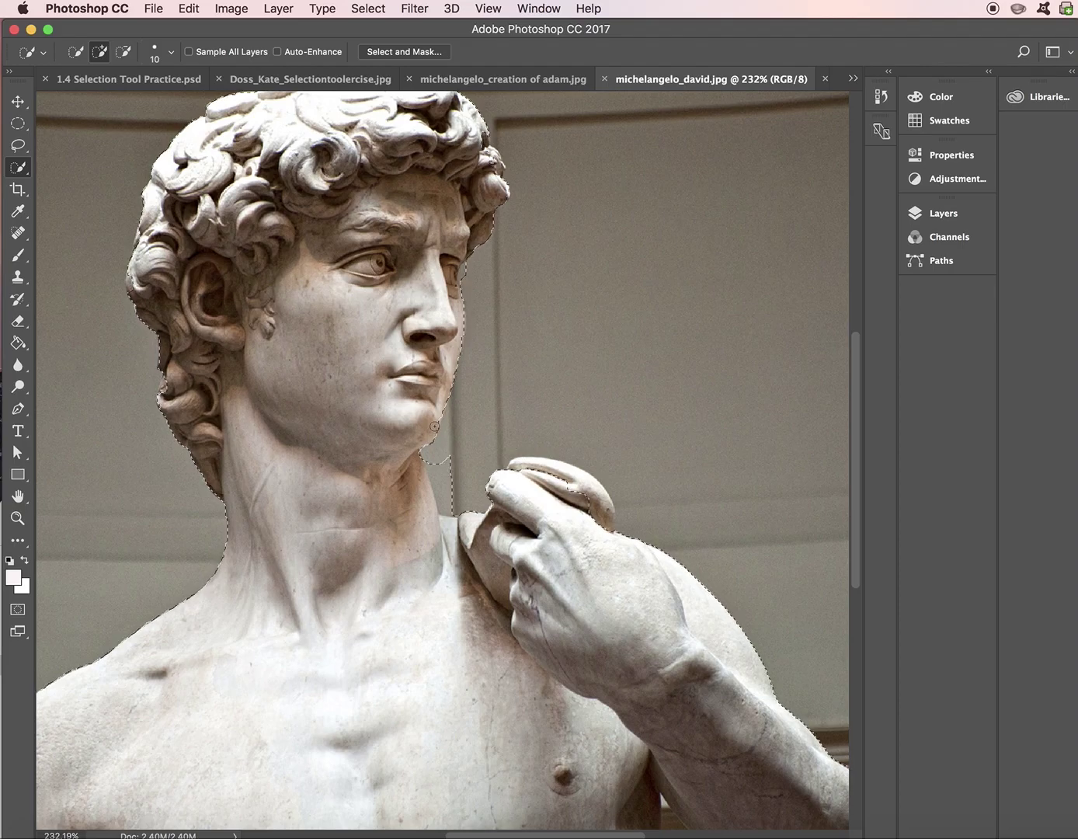
{"action": "key", "text": "alt"}
{"action": "left_click", "coordinate": [436, 464], "text": "alt"}
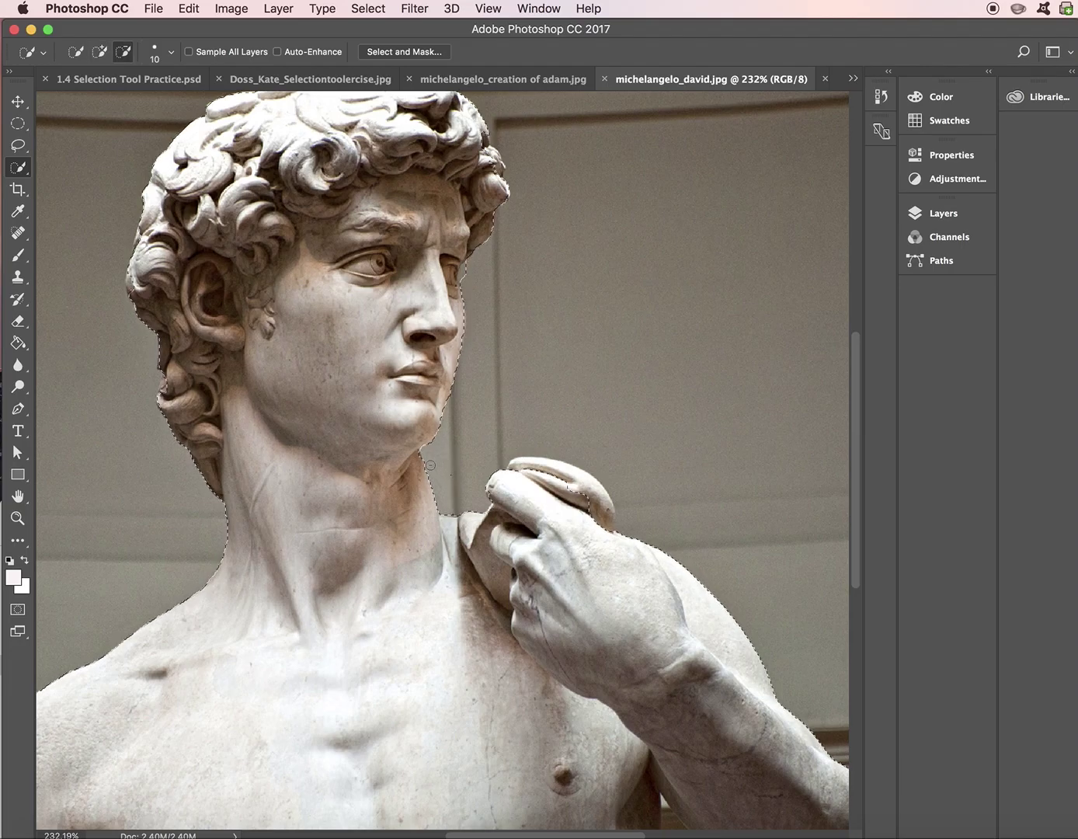
{"action": "scroll", "coordinate": [446, 464], "scroll_direction": "down", "scroll_amount": 3}
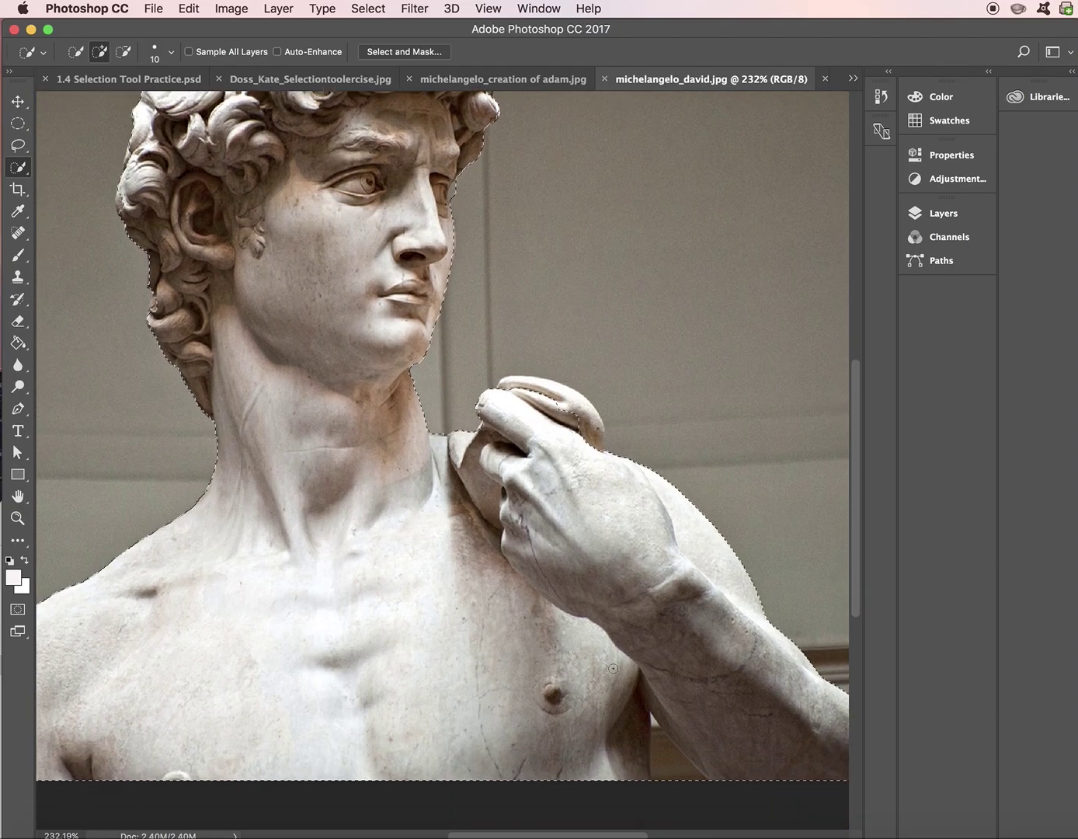
{"action": "key", "text": "alt"}
{"action": "left_click_drag", "start_coordinate": [661, 770], "coordinate": [652, 716]}
- Copy the David selection and paste it into the renamed Starry Night exercise file
{"action": "left_click", "coordinate": [189, 8]}
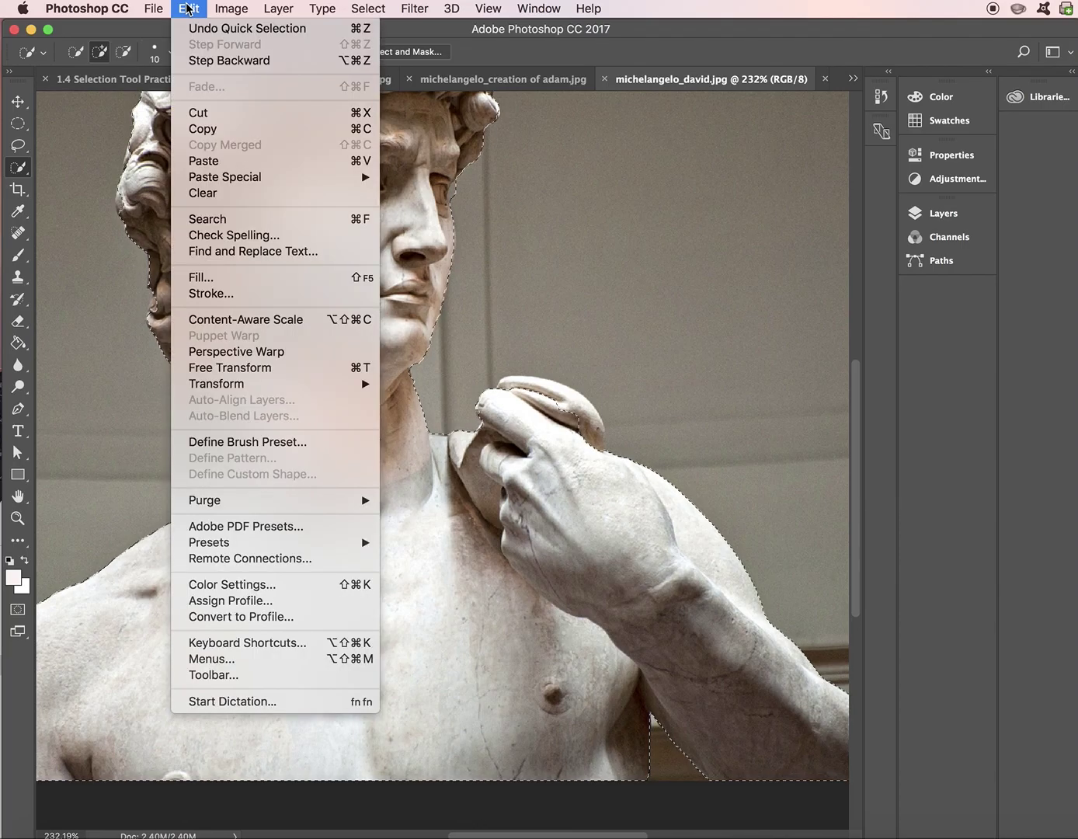
{"action": "left_click", "coordinate": [219, 130]}
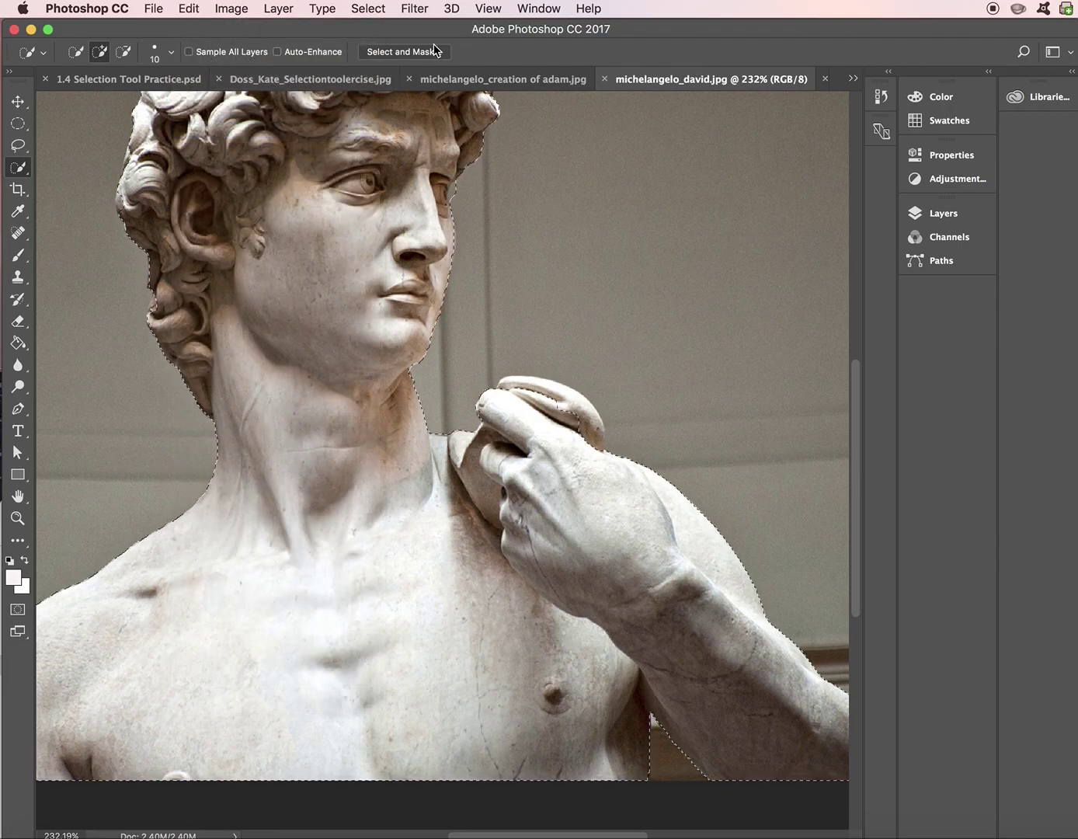
{"action": "left_click", "coordinate": [375, 77]}
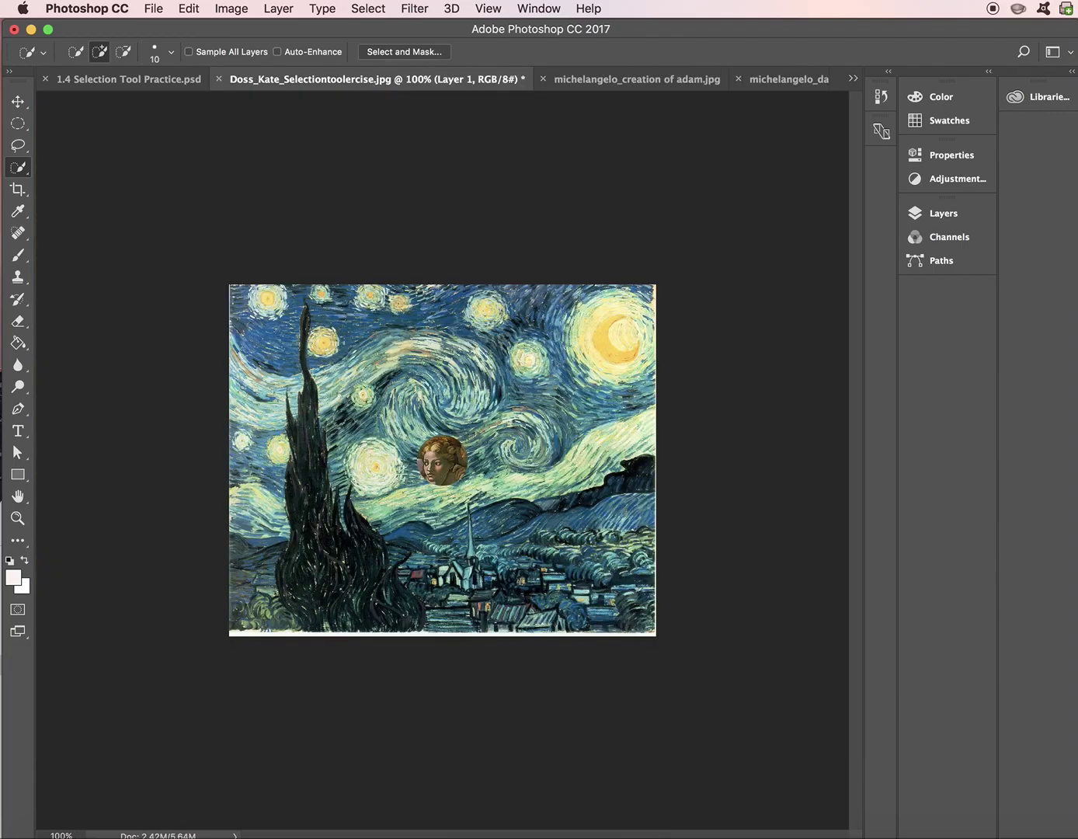
{"action": "left_click", "coordinate": [187, 4]}
{"action": "left_click", "coordinate": [185, 6]}
{"action": "key", "text": "super+v"}
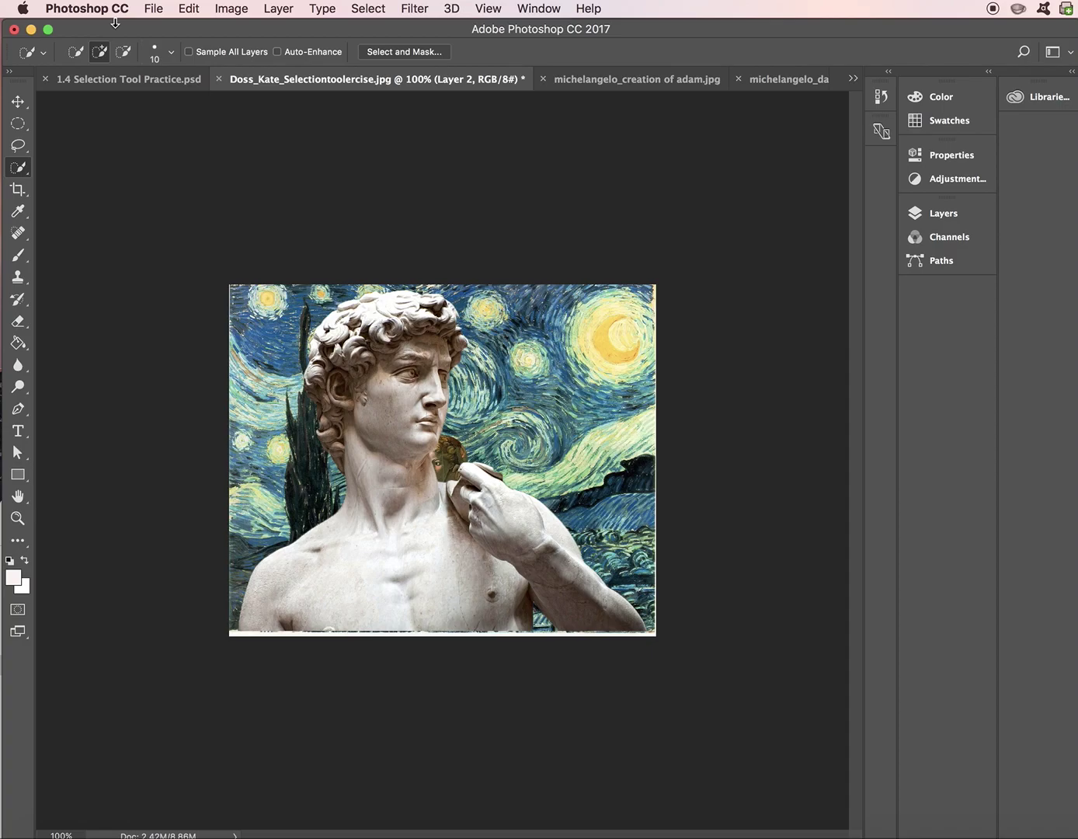
- Scale the pasted David layer down to about 43% using the Move tool's transform handle
{"action": "left_click", "coordinate": [18, 100]}
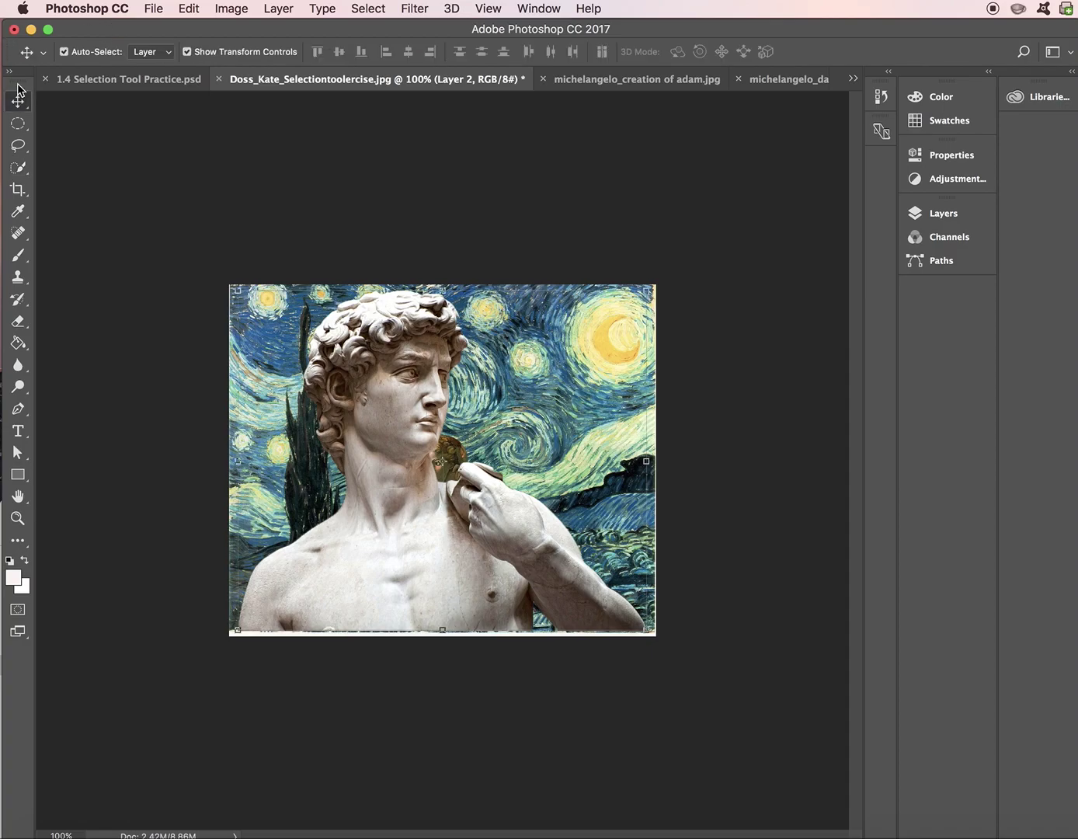
{"action": "left_click", "coordinate": [19, 103]}
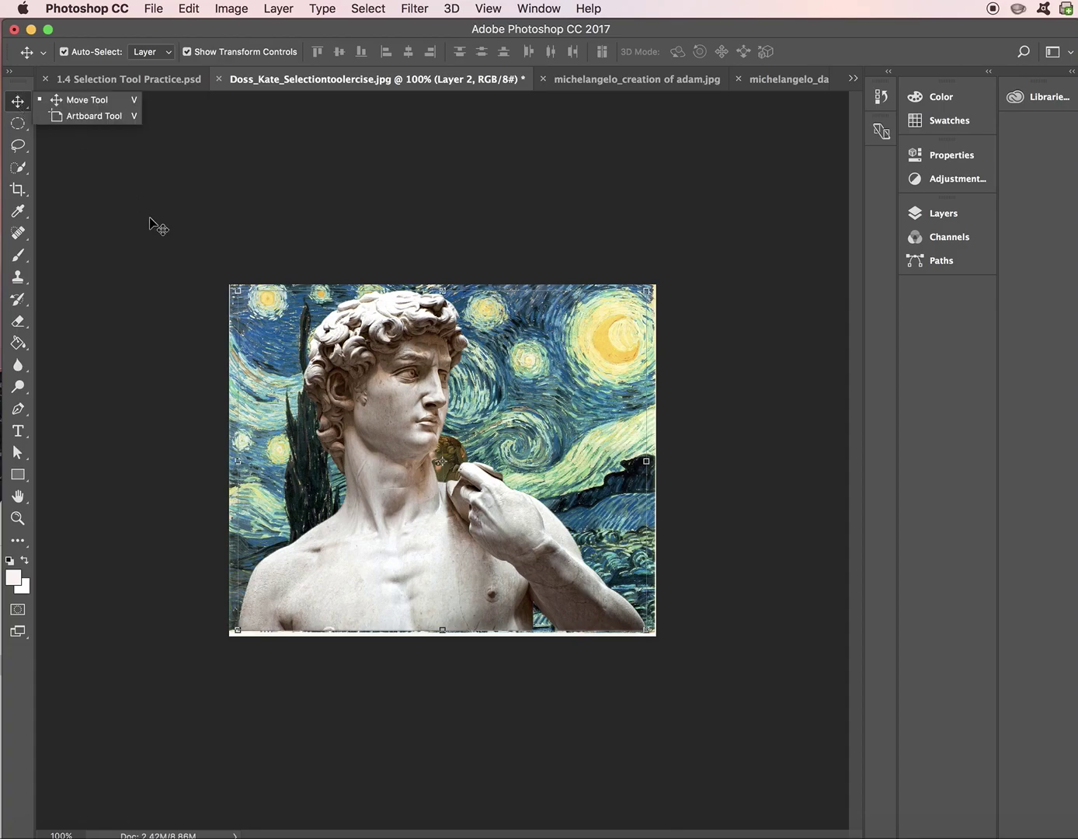
{"action": "left_click", "coordinate": [359, 419]}
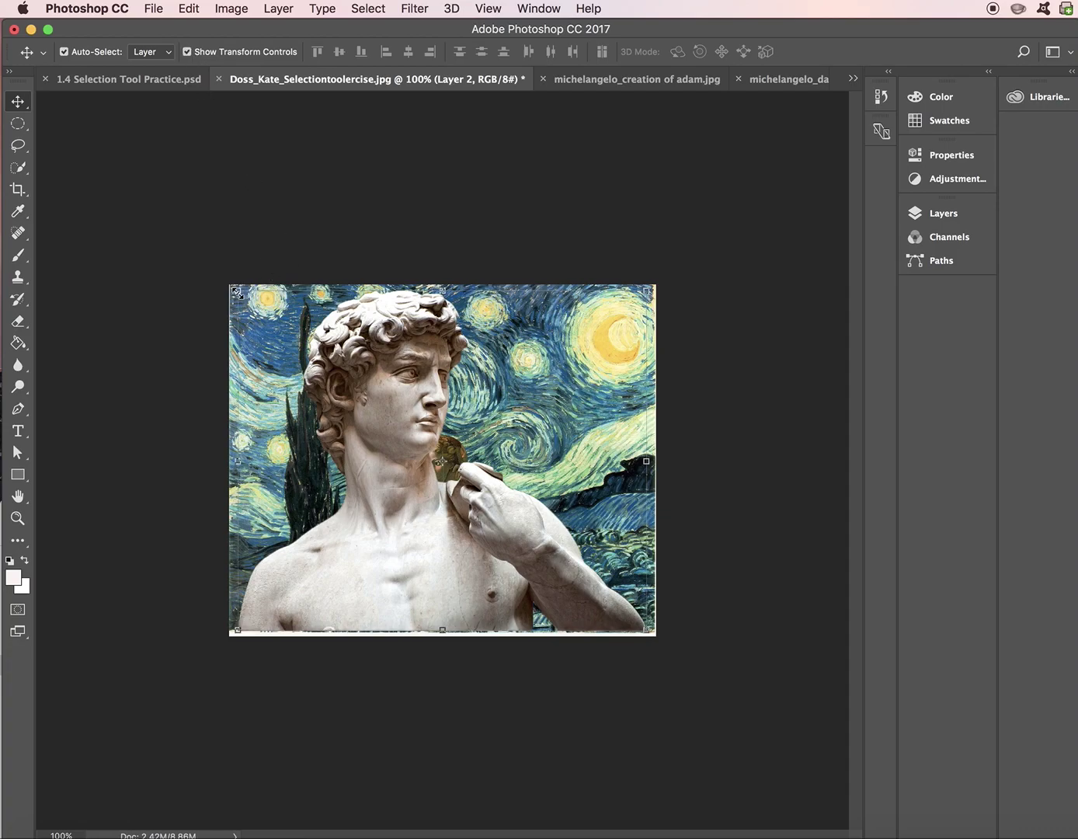
{"action": "left_click_drag", "start_coordinate": [236, 292], "coordinate": [470, 488]}
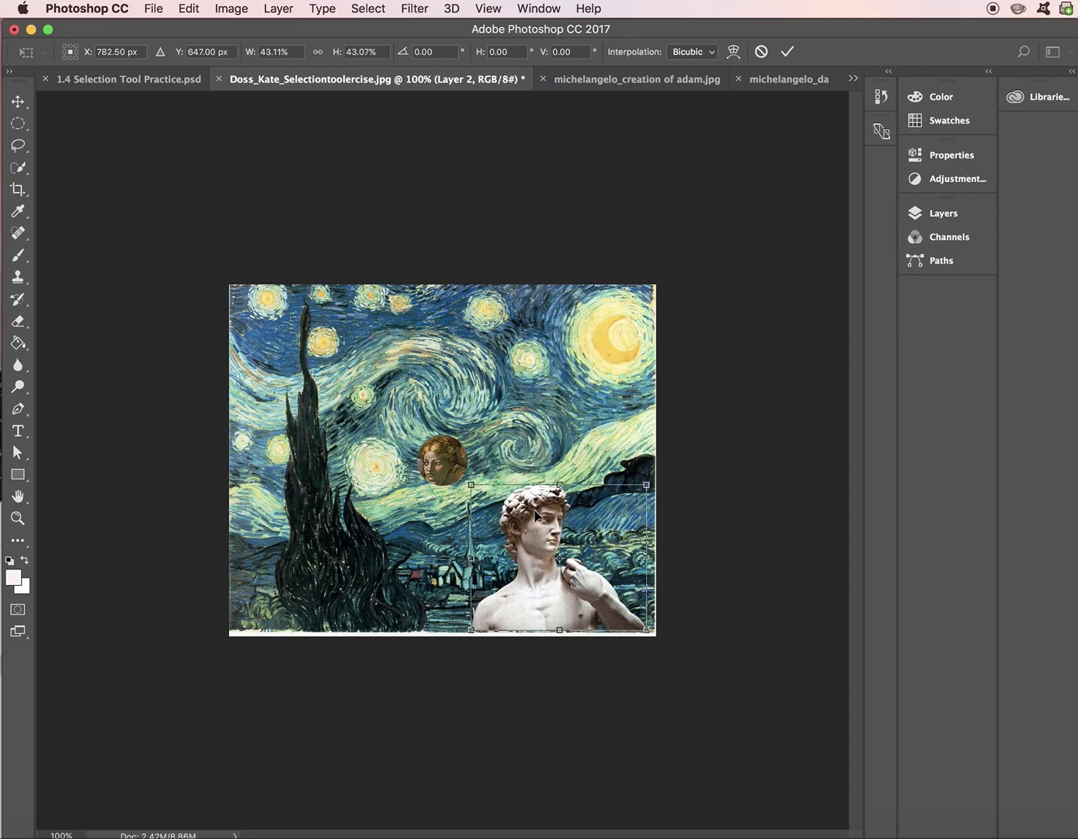
- Commit the David resize, then shrink it slightly and position it at the canvas's bottom-left edge
{"action": "key", "text": "Return"}
{"action": "left_click_drag", "start_coordinate": [564, 594], "coordinate": [343, 595]}
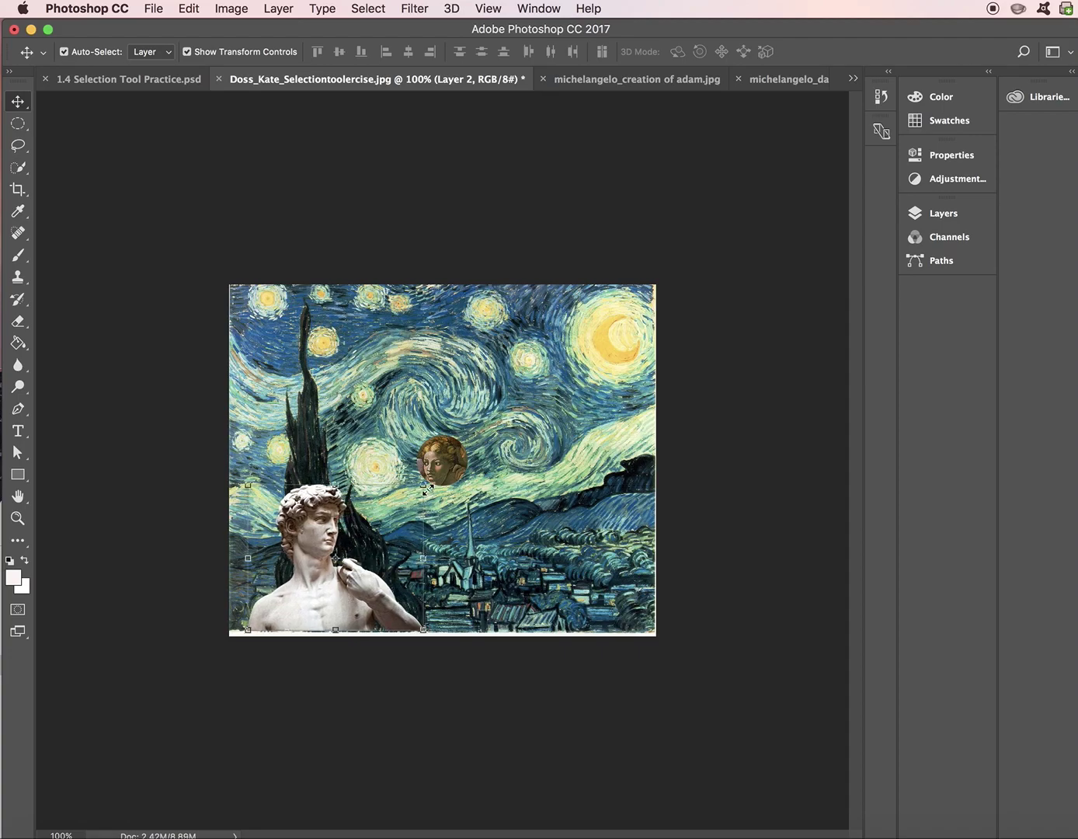
{"action": "left_click_drag", "start_coordinate": [425, 487], "coordinate": [413, 494]}
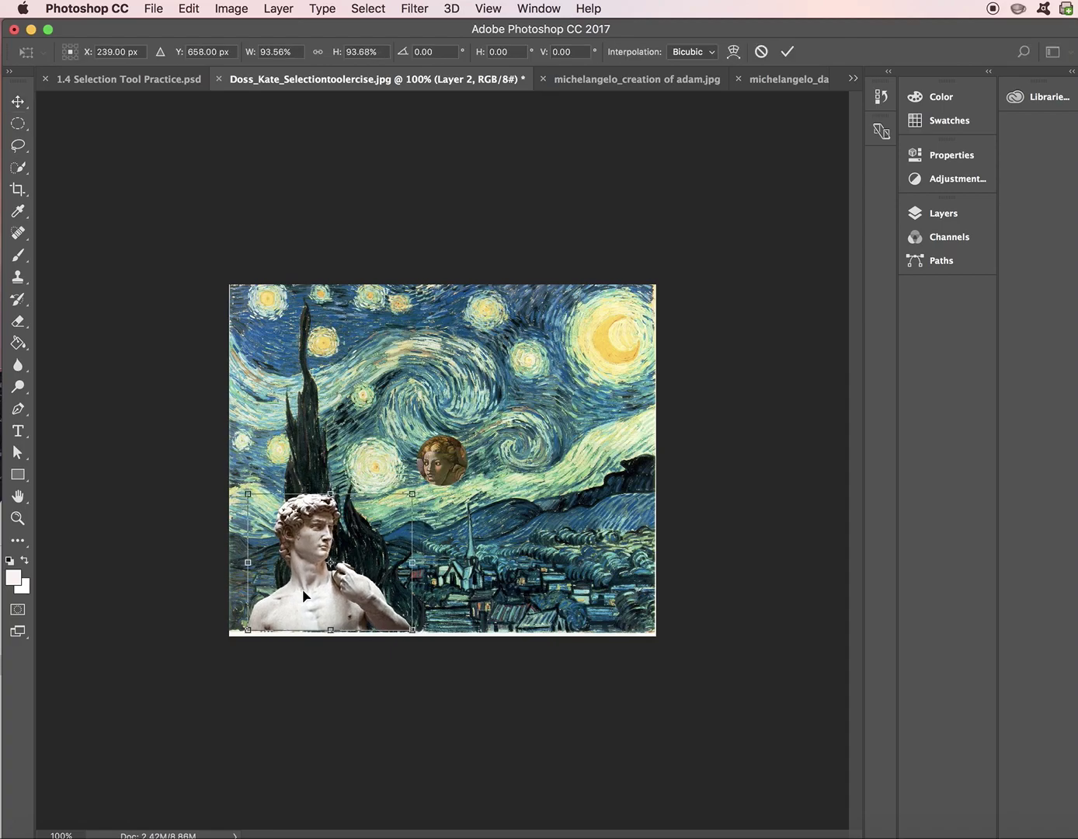
{"action": "left_click_drag", "start_coordinate": [304, 595], "coordinate": [307, 570]}
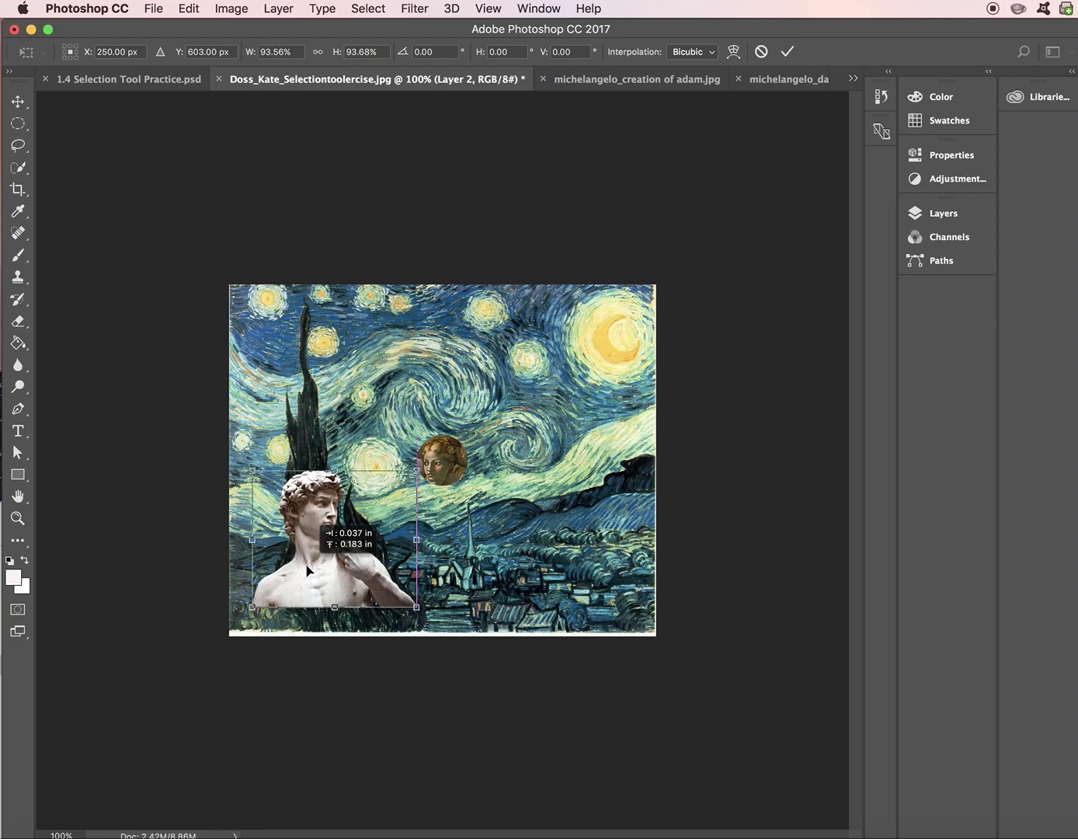
{"action": "left_click_drag", "start_coordinate": [307, 571], "coordinate": [296, 596]}
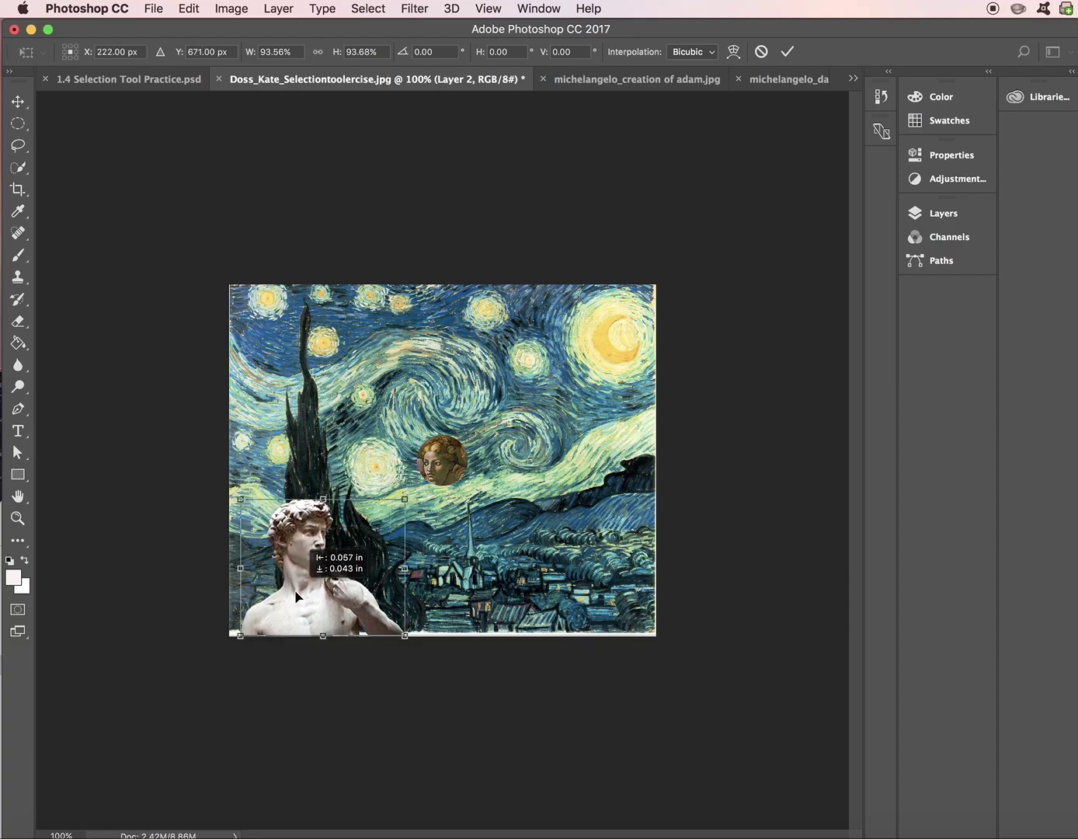
{"action": "left_click_drag", "start_coordinate": [296, 597], "coordinate": [296, 596]}
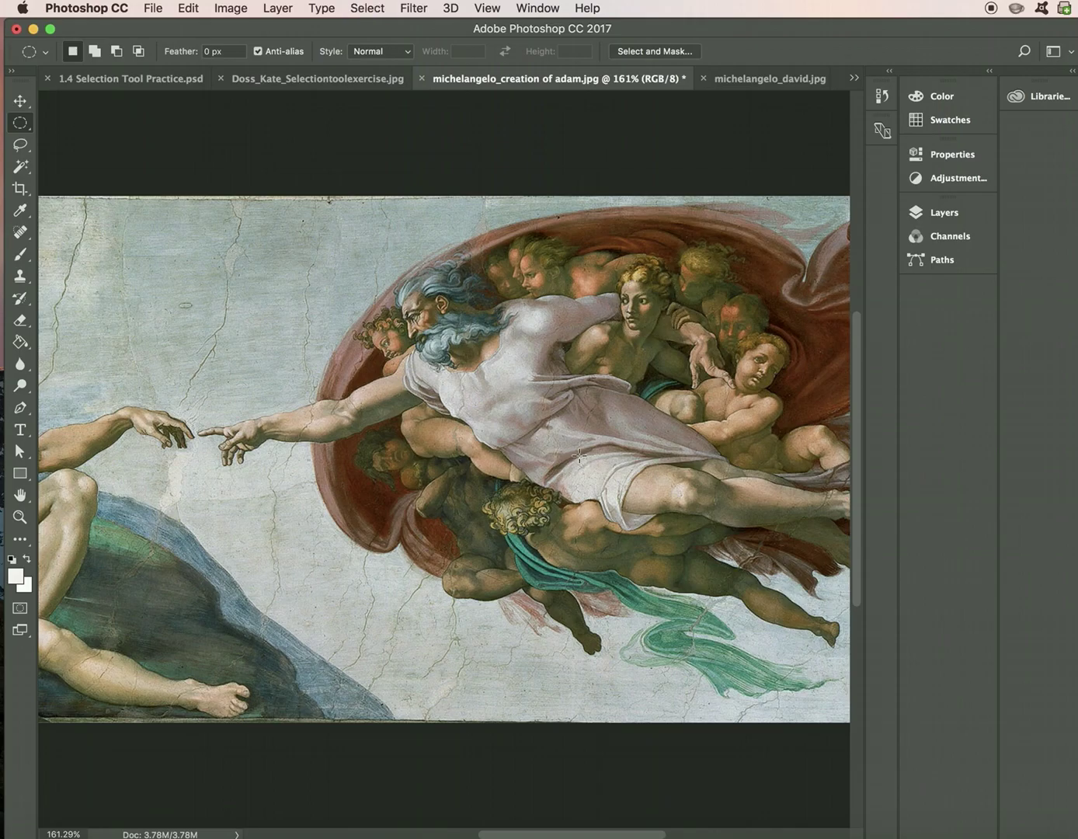
- Make a three-point Polygonal Lasso test selection on the fresco, deselect it, and reopen the lasso flyout
{"action": "left_click", "coordinate": [21, 145]}
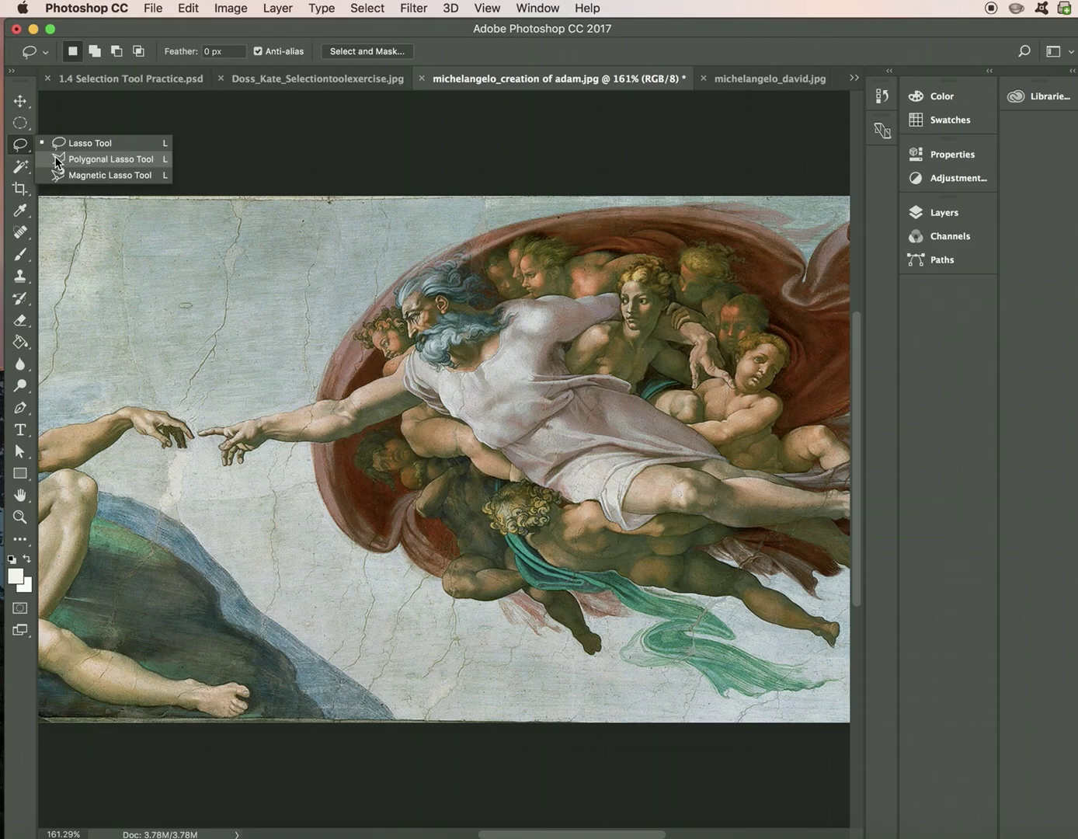
{"action": "left_click", "coordinate": [56, 160]}
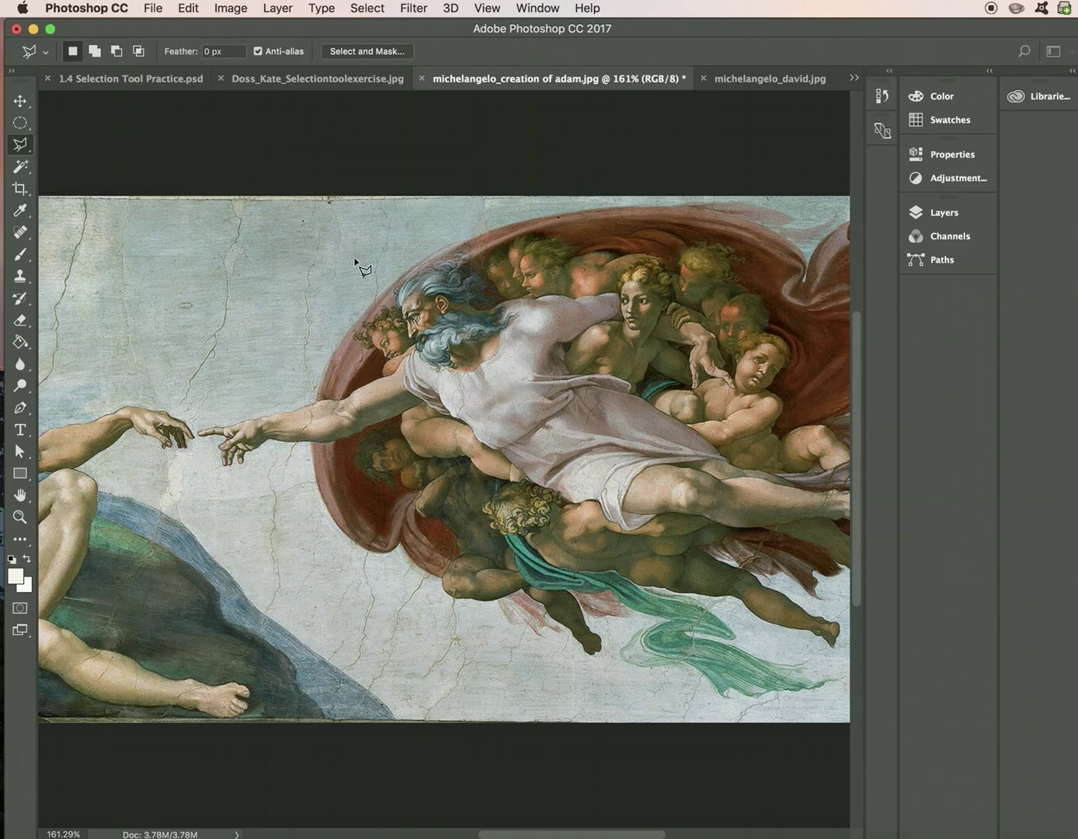
{"action": "left_click", "coordinate": [318, 296]}
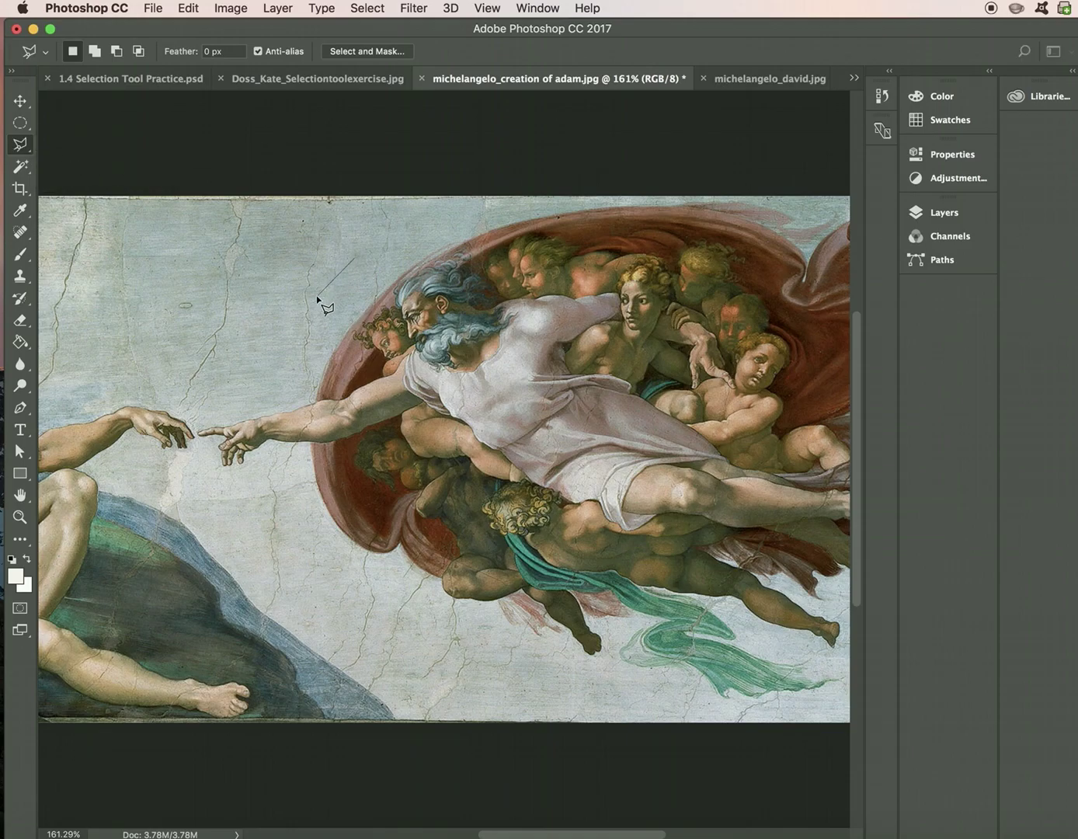
{"action": "left_click", "coordinate": [366, 340]}
{"action": "left_click", "coordinate": [357, 259]}
{"action": "key", "text": "super+d"}
{"action": "right_click", "coordinate": [29, 149]}
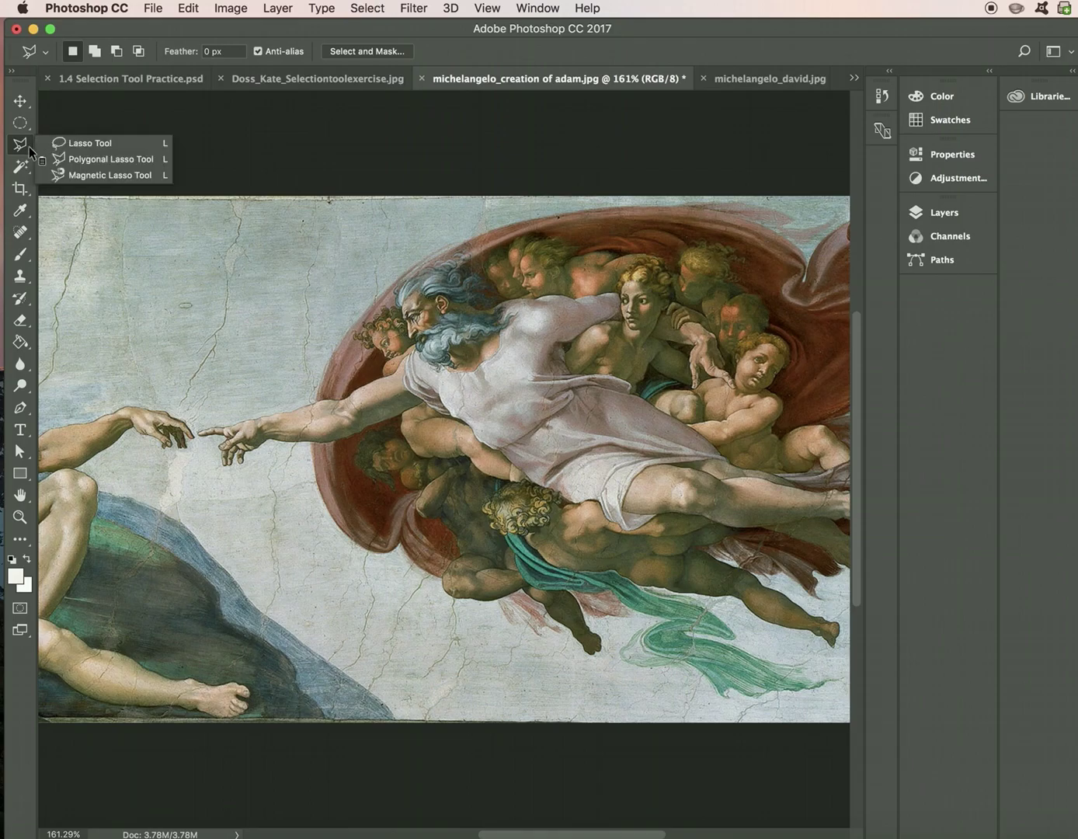
- Zoom in twice and trace God, his angels and red cloak with the Magnetic Lasso
{"action": "left_click", "coordinate": [59, 175]}
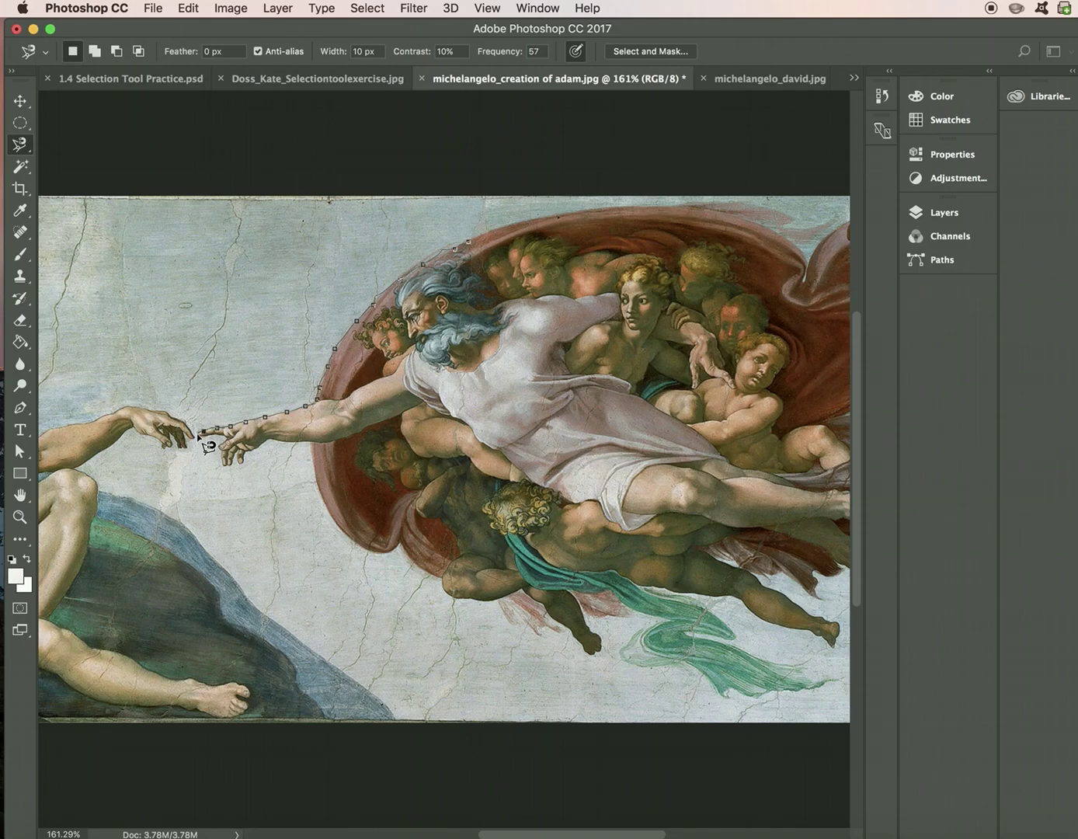
{"action": "key", "text": "super+equal"}
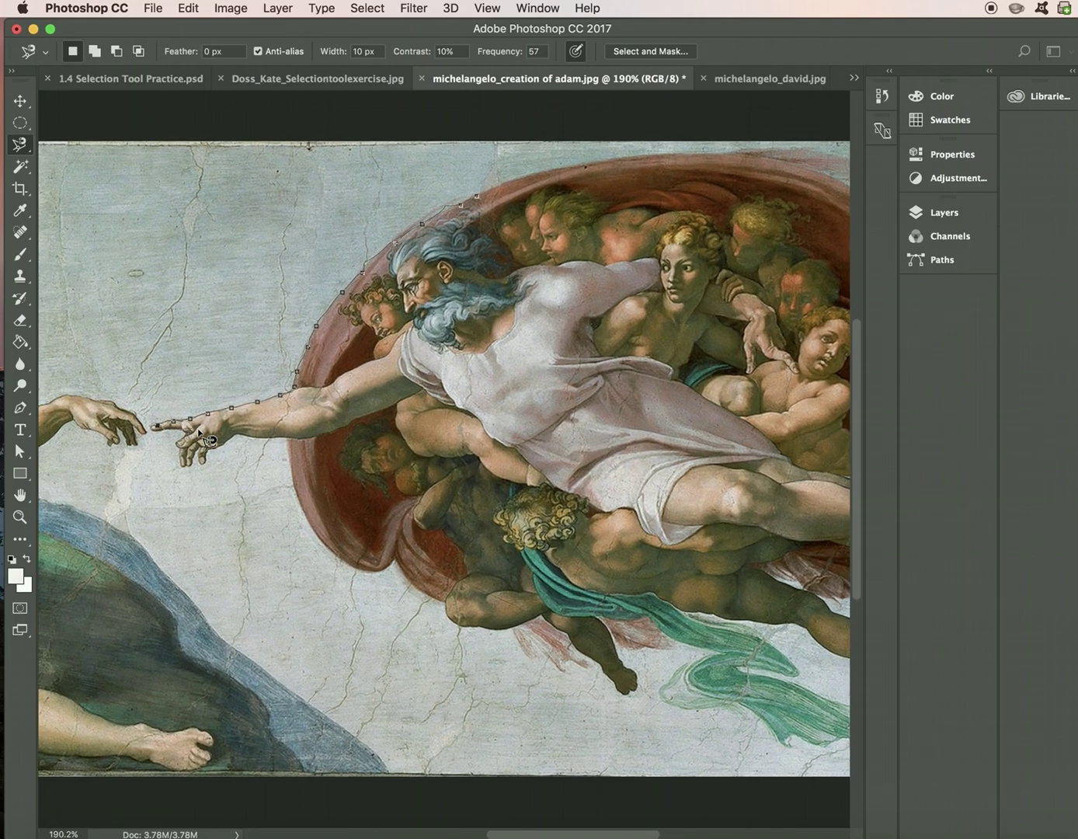
{"action": "key", "text": "super+equal"}
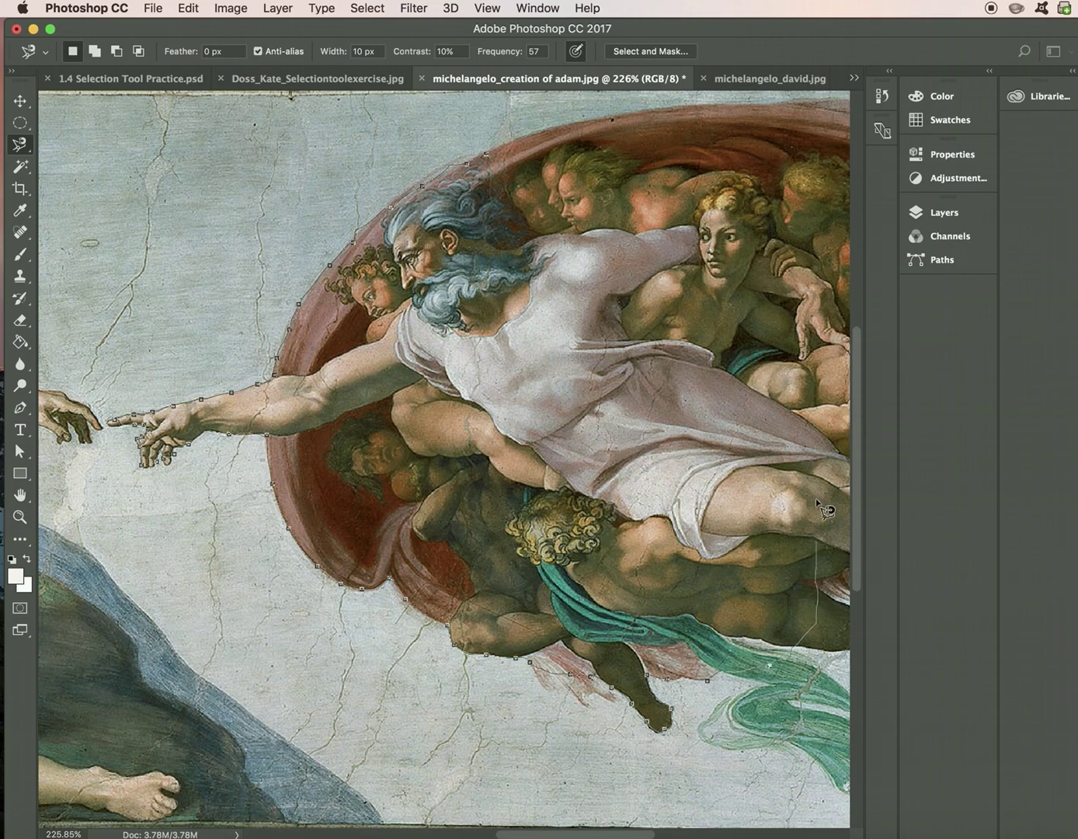
{"action": "double_click", "coordinate": [830, 353]}
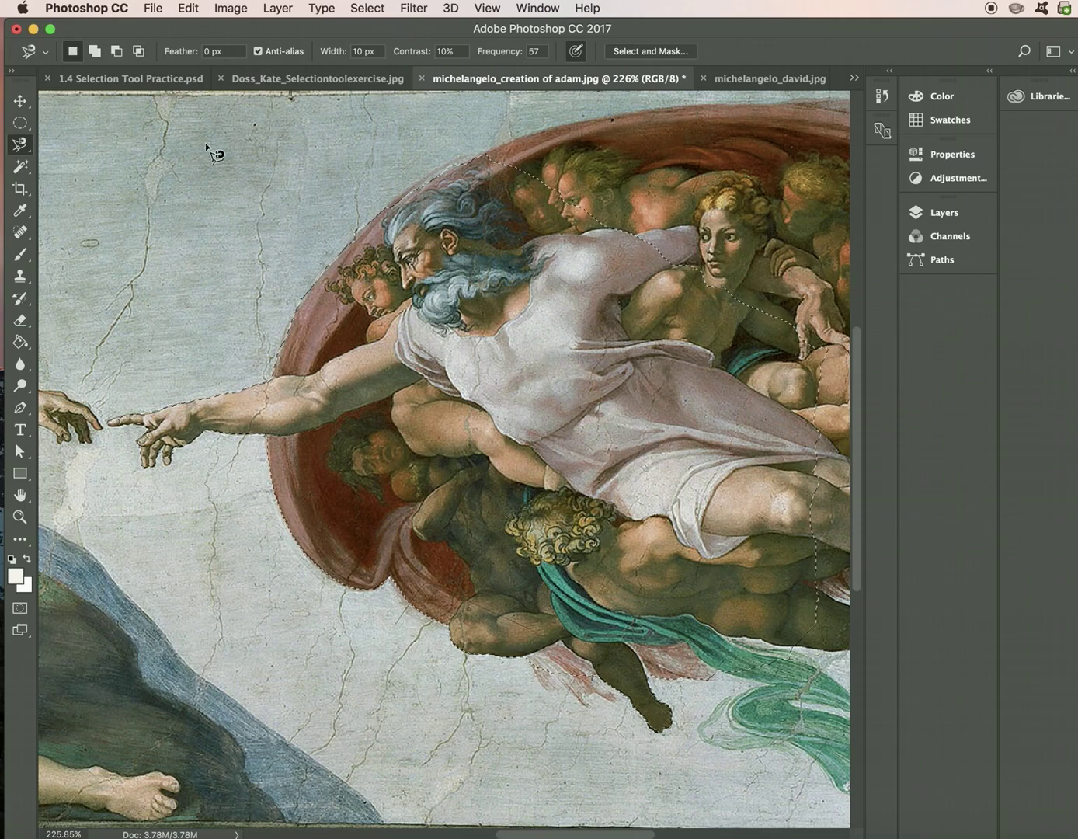
{"action": "left_click", "coordinate": [260, 83]}
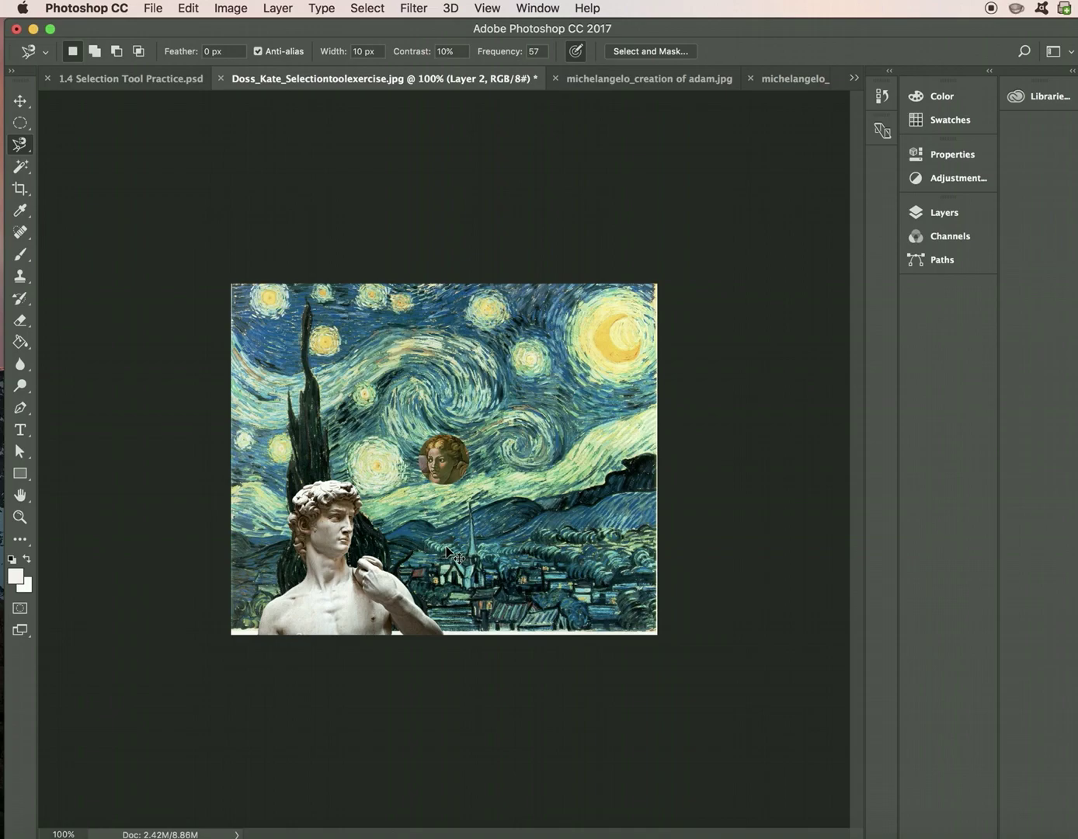
{"action": "key", "text": "super+v"}
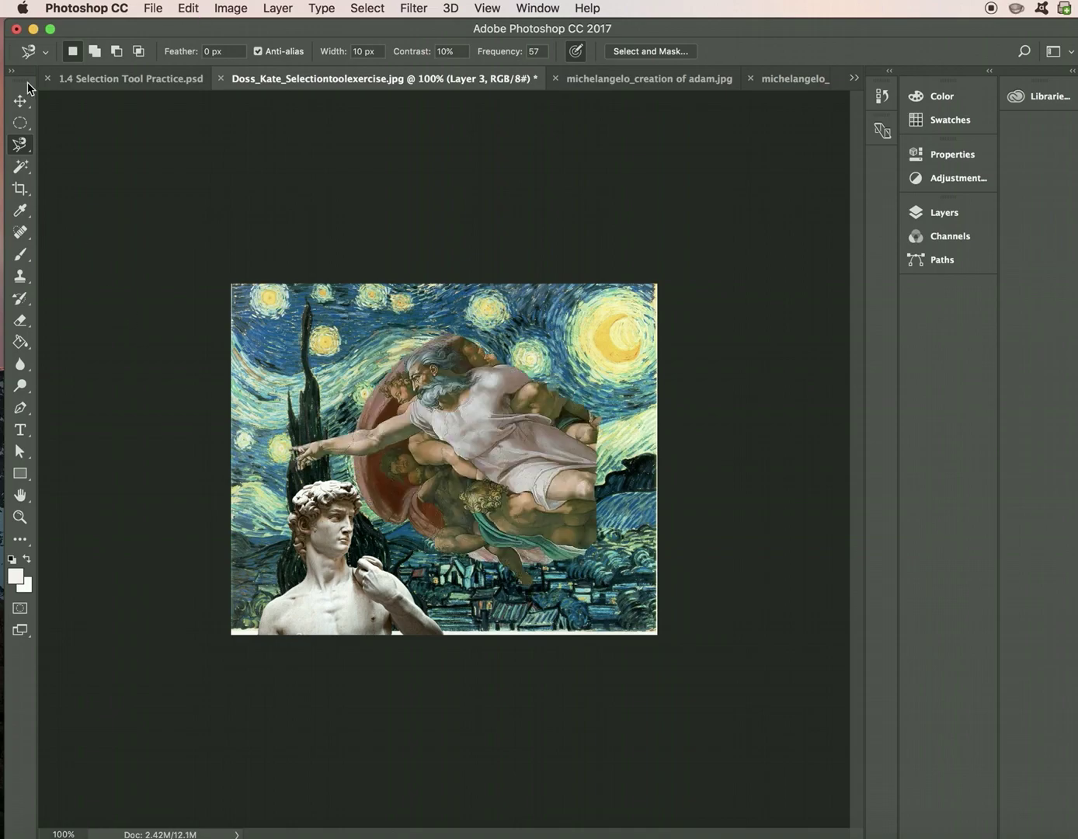
{"action": "left_click", "coordinate": [24, 99]}
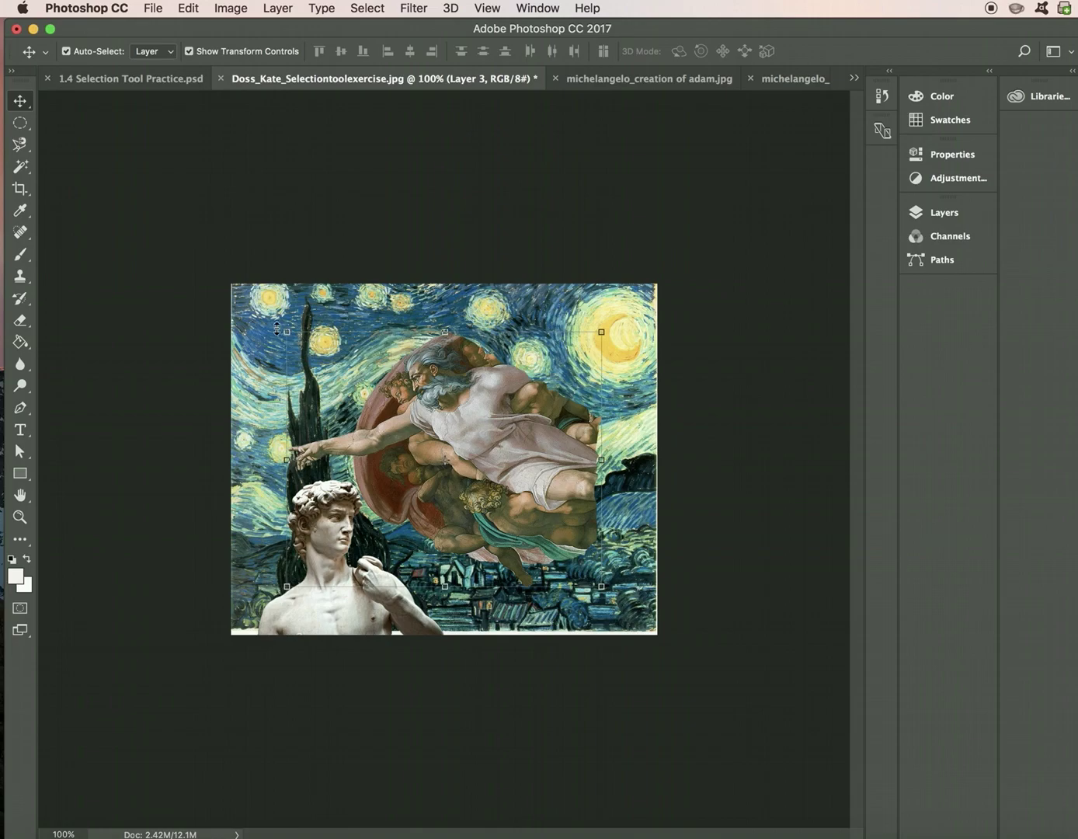
{"action": "left_click_drag", "start_coordinate": [277, 328], "coordinate": [350, 383]}
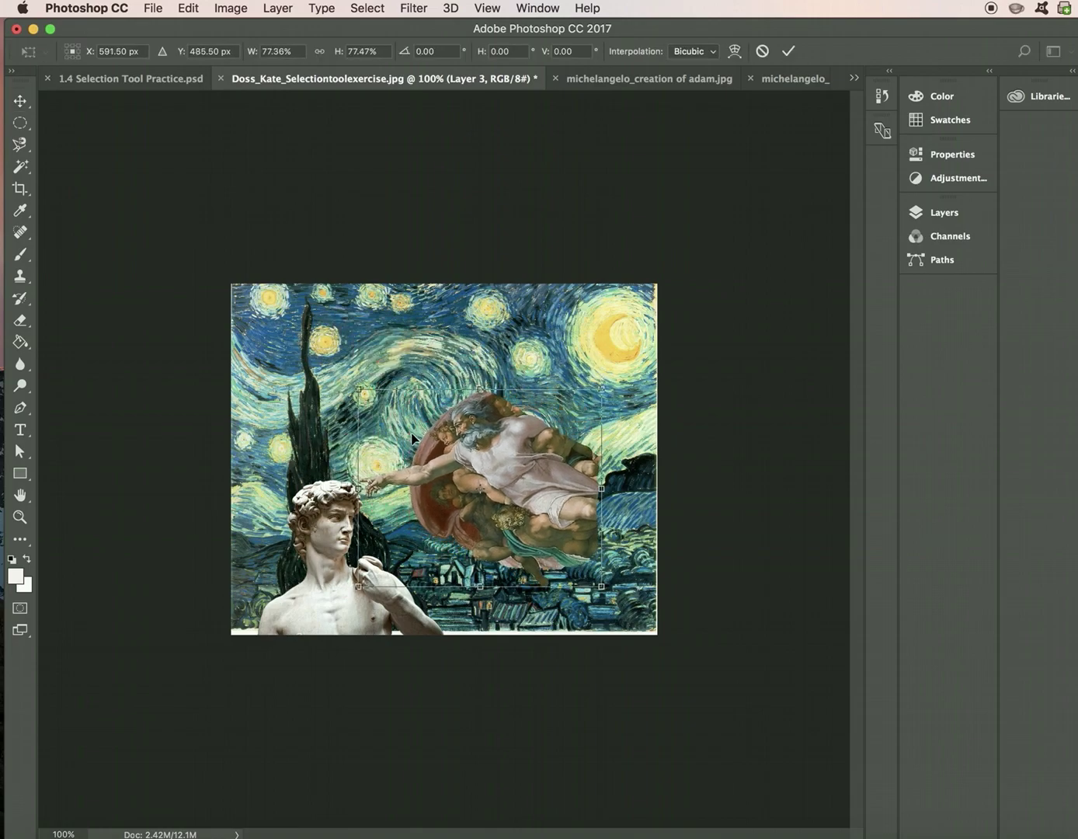
{"action": "left_click_drag", "start_coordinate": [519, 490], "coordinate": [498, 539]}
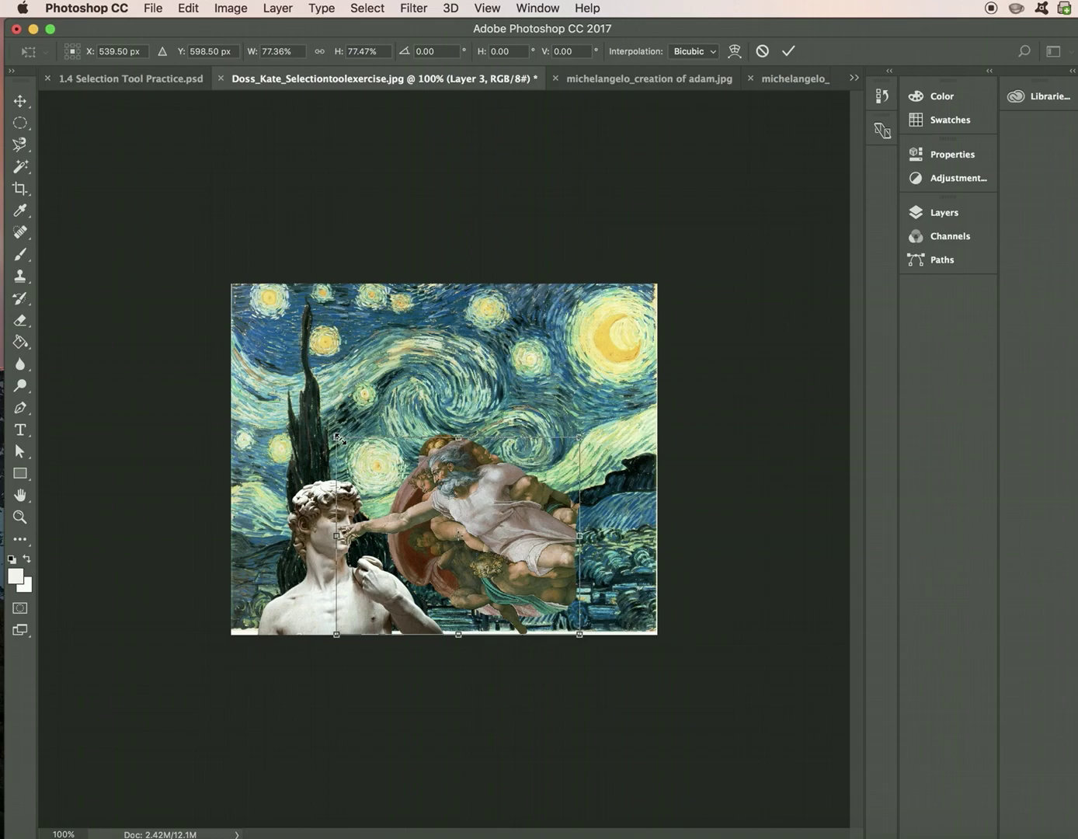
{"action": "left_click_drag", "start_coordinate": [507, 486], "coordinate": [591, 371]}
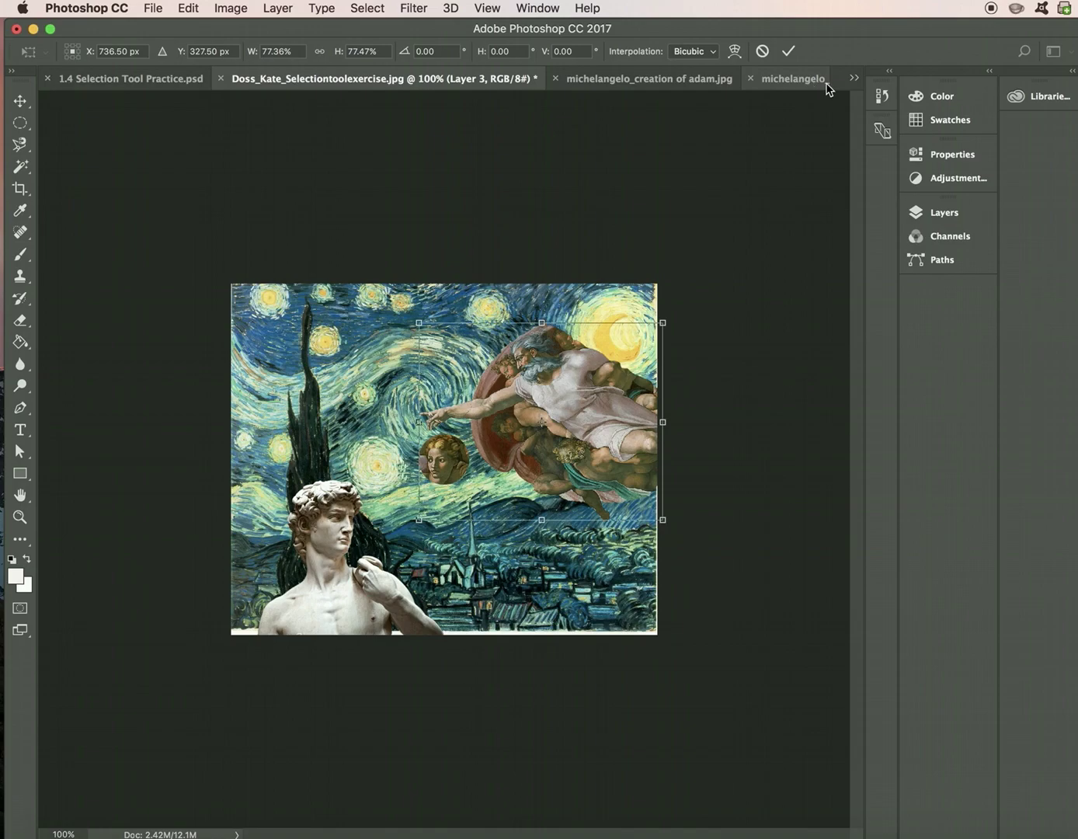
{"action": "left_click", "coordinate": [854, 79]}
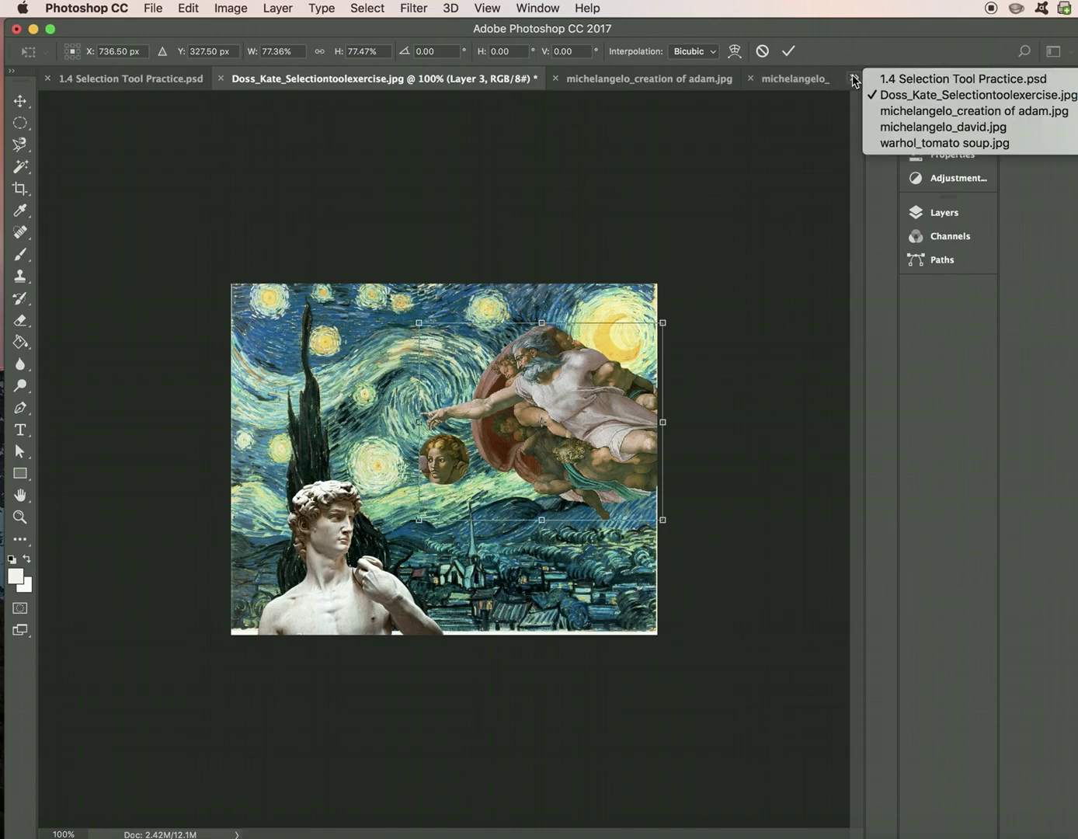
- Magic Wand-select the white background in warhol_tomato soup.jpg, then return to the Starry Night collage
{"action": "left_click", "coordinate": [886, 143]}
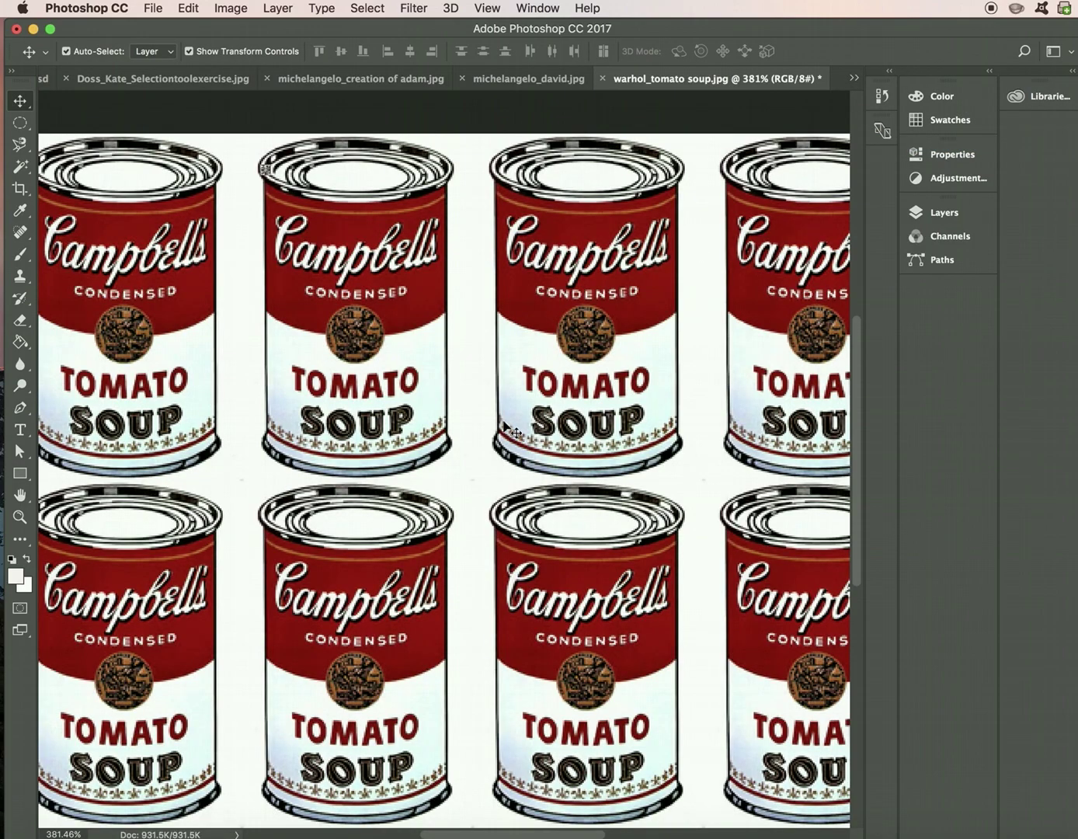
{"action": "key", "text": "super+minus"}
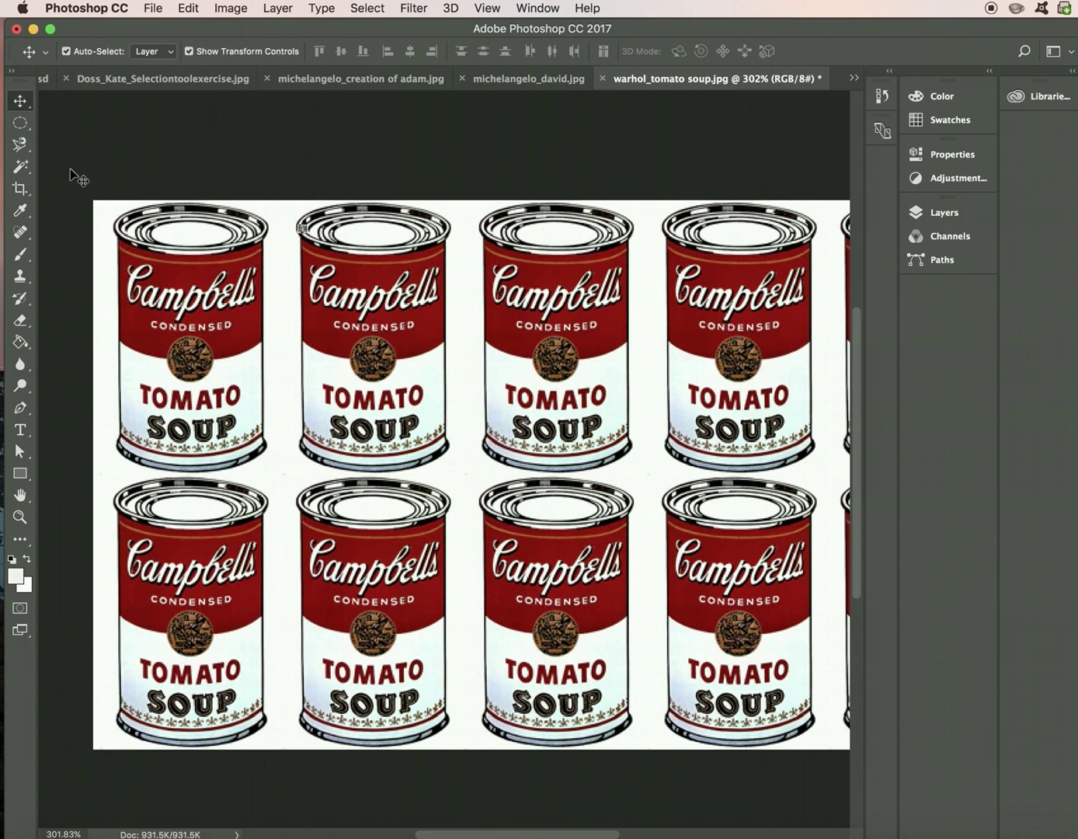
{"action": "left_click", "coordinate": [21, 167]}
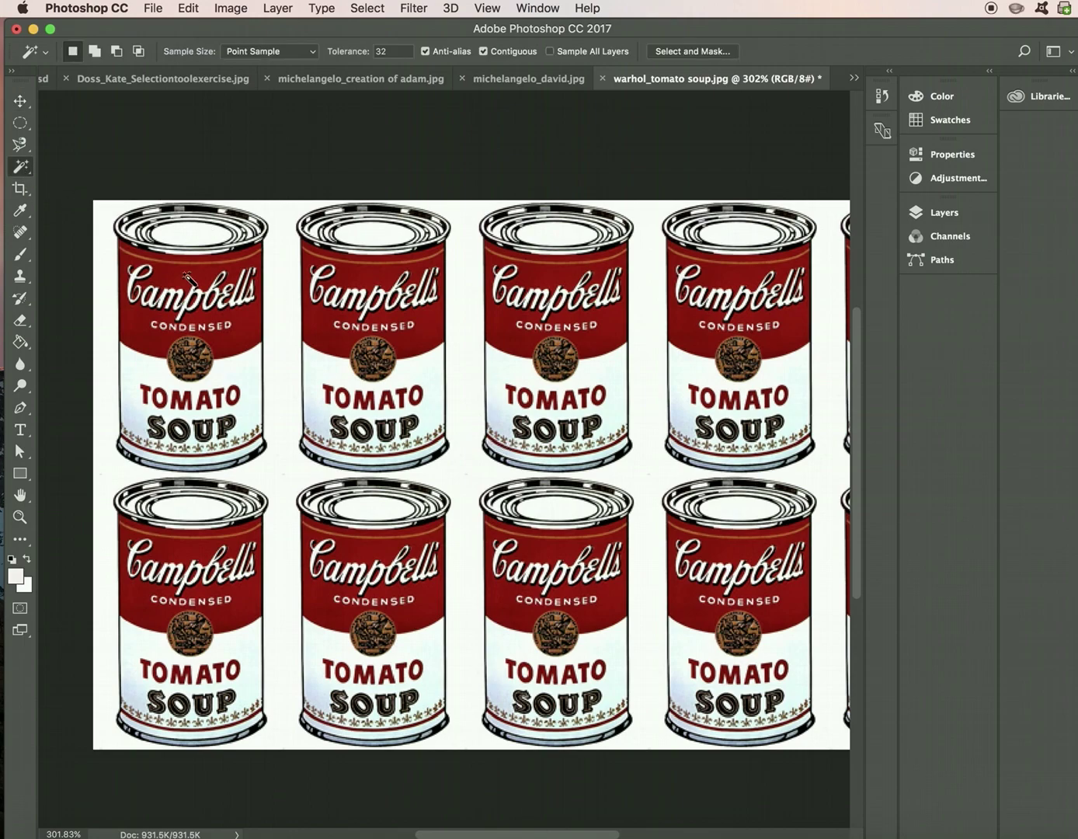
{"action": "left_click", "coordinate": [279, 322]}
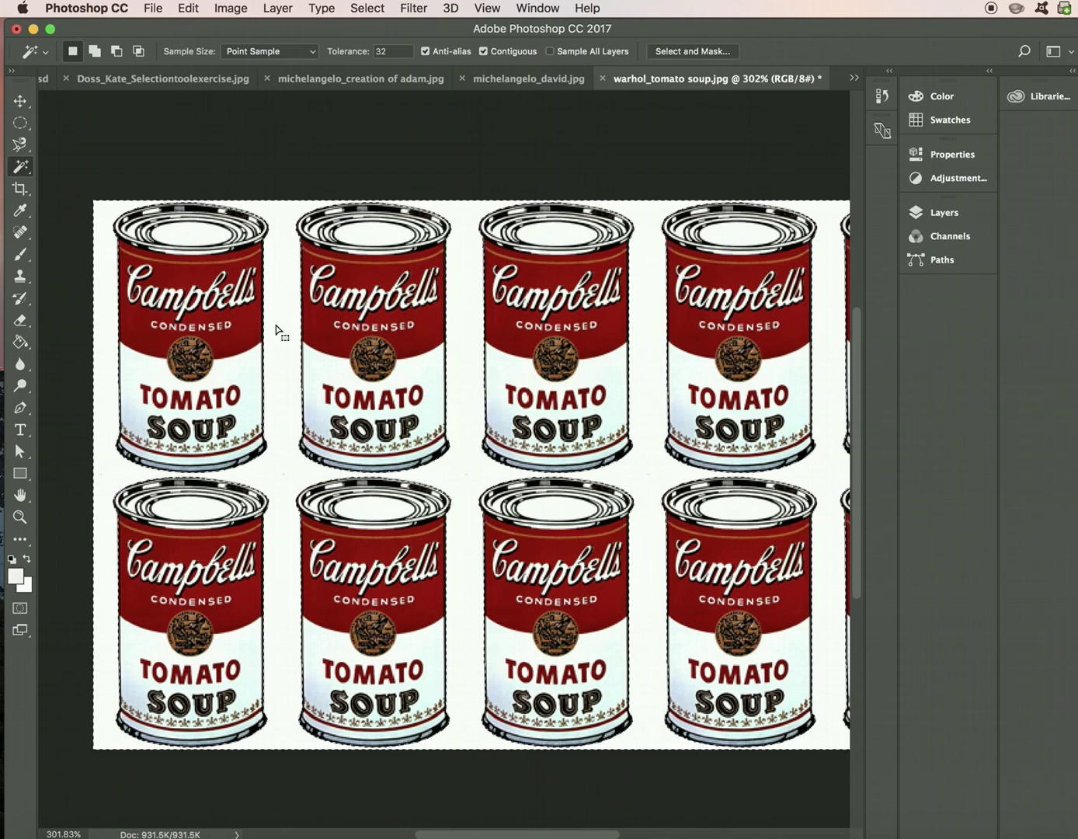
{"action": "left_click", "coordinate": [205, 87]}
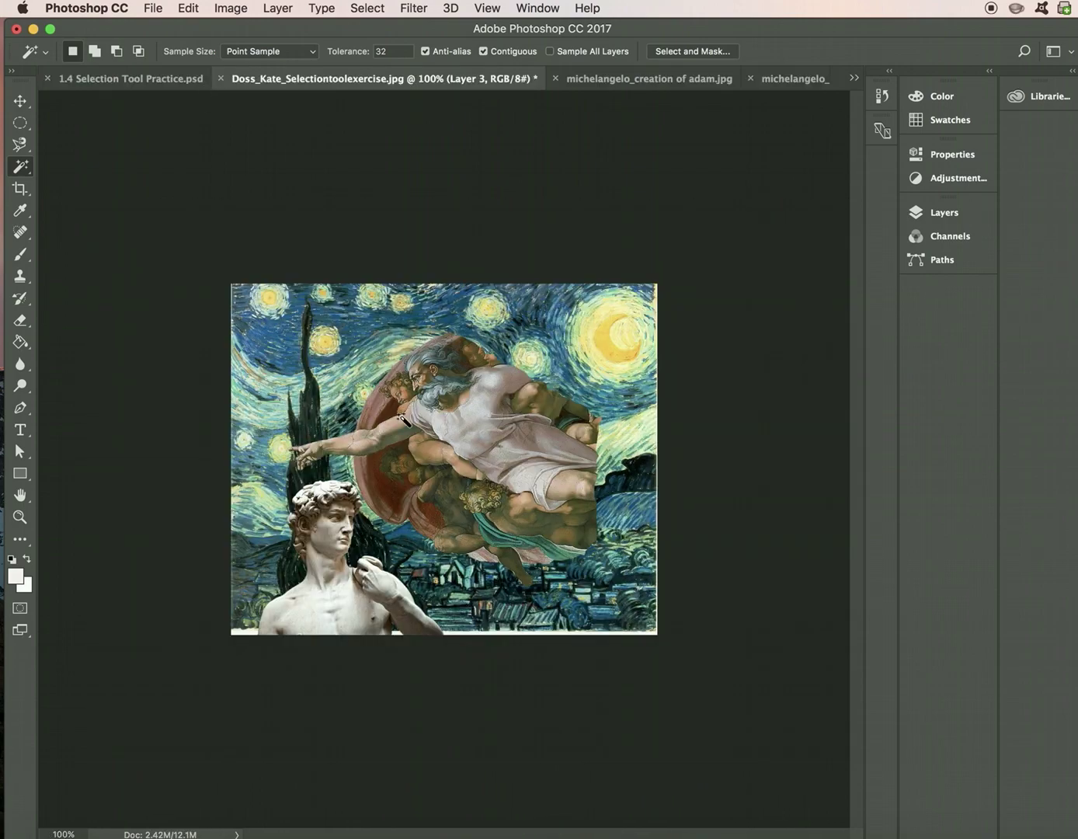
- Paste the white soup-can background into the collage, then undo it from the Edit menu
{"action": "key", "text": "super+v"}
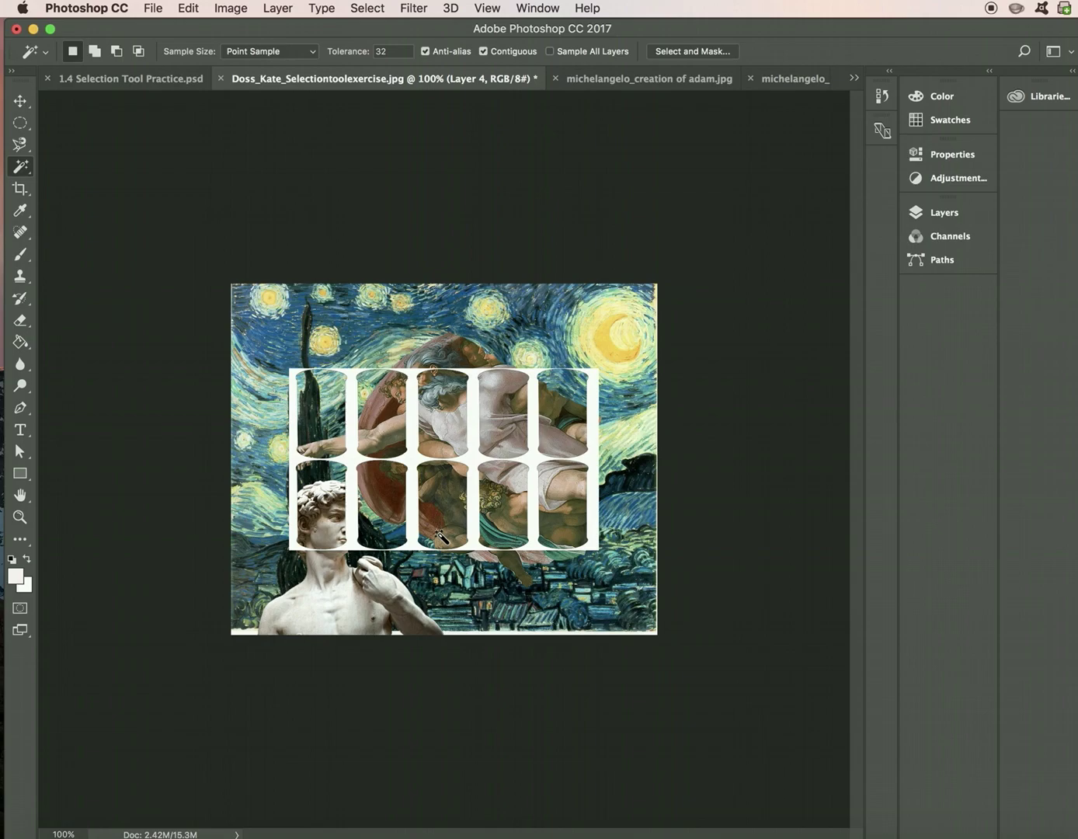
{"action": "left_click", "coordinate": [127, 8]}
{"action": "mouse_move", "coordinate": [184, 5]}
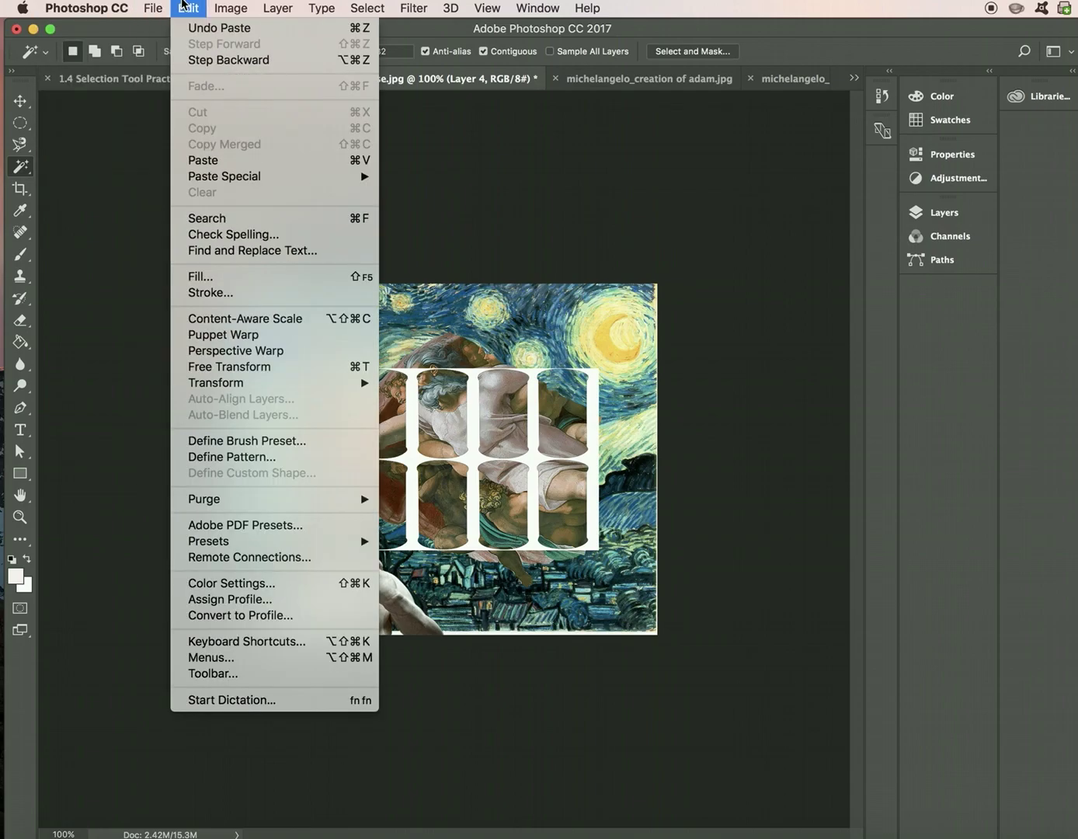
{"action": "left_click", "coordinate": [196, 59]}
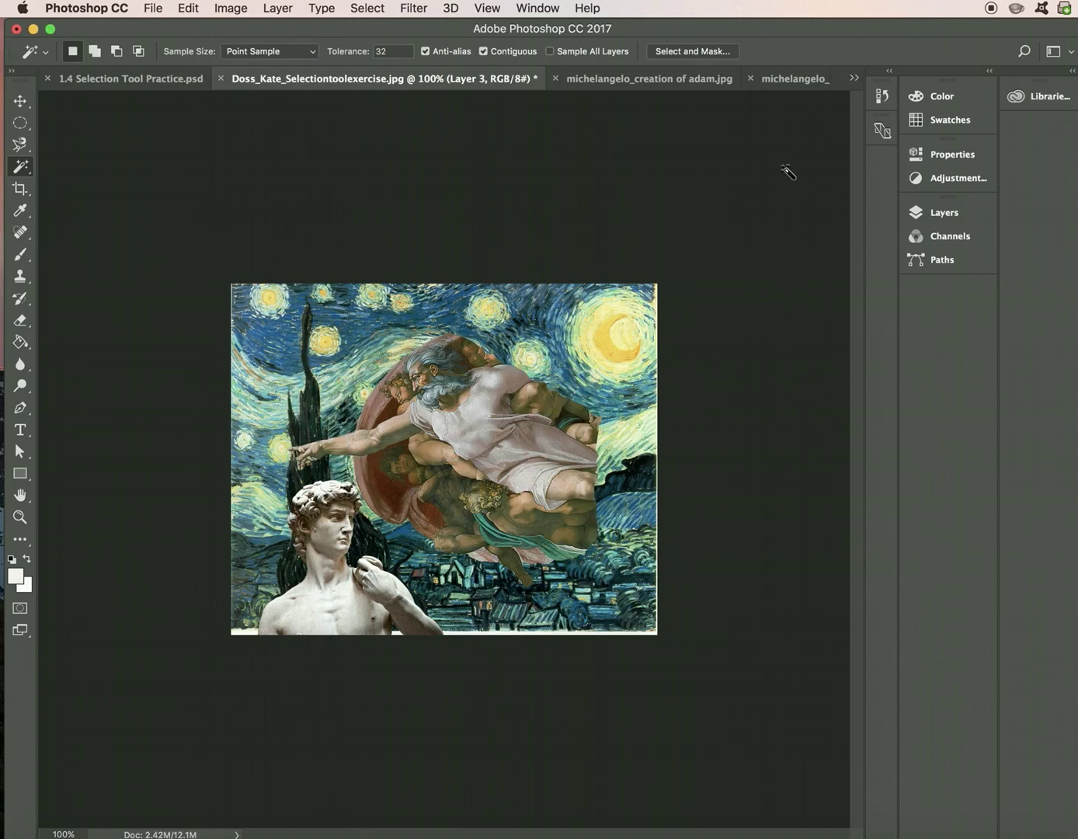
{"action": "left_click", "coordinate": [853, 78]}
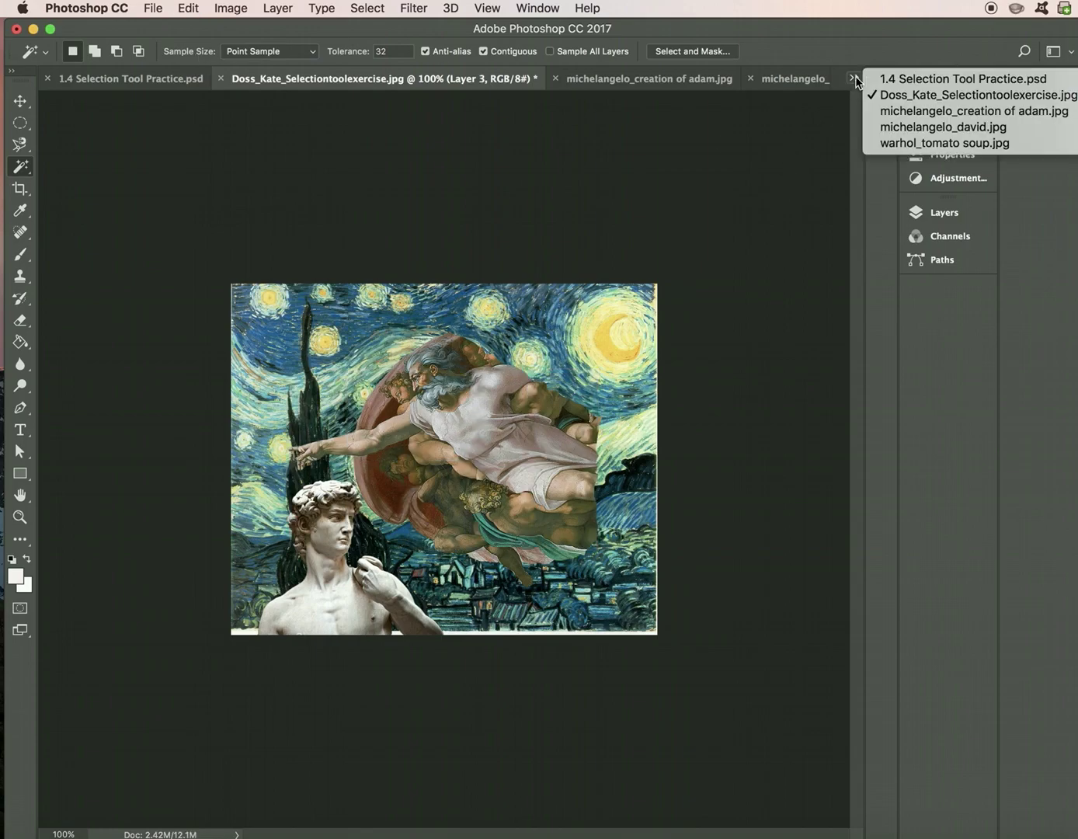
{"action": "left_click", "coordinate": [886, 142]}
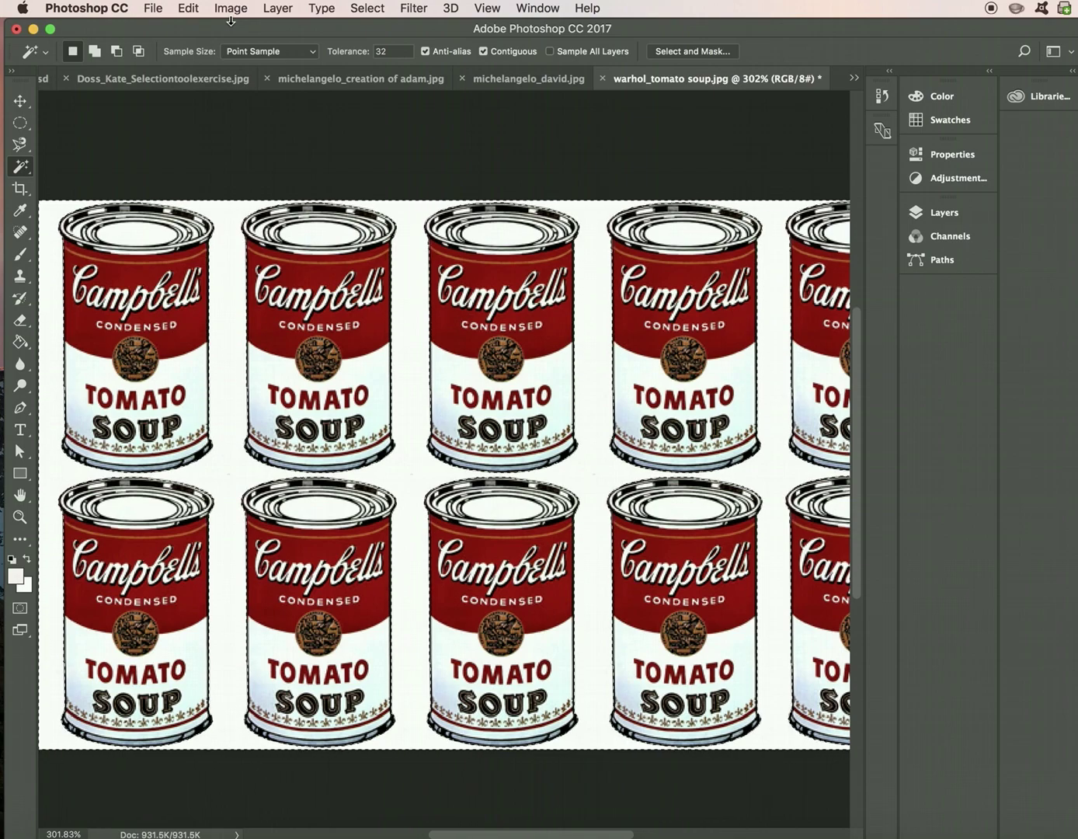
{"action": "left_click", "coordinate": [364, 11]}
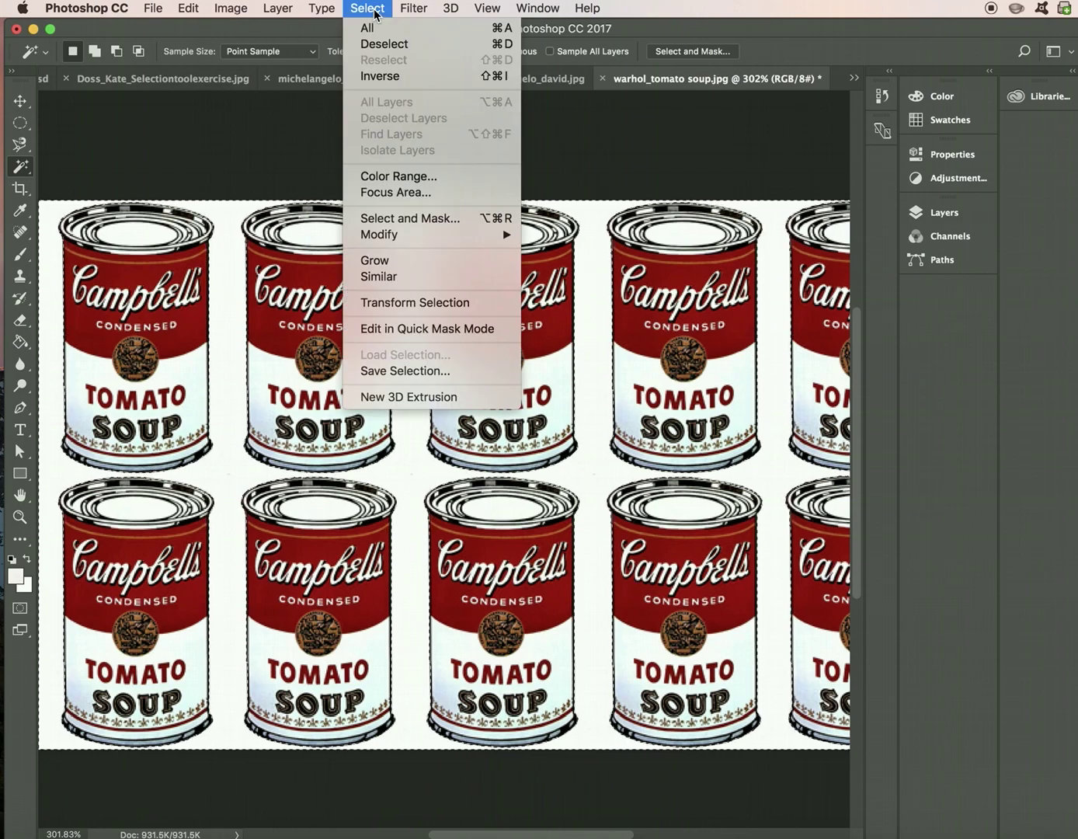
{"action": "left_click", "coordinate": [382, 76]}
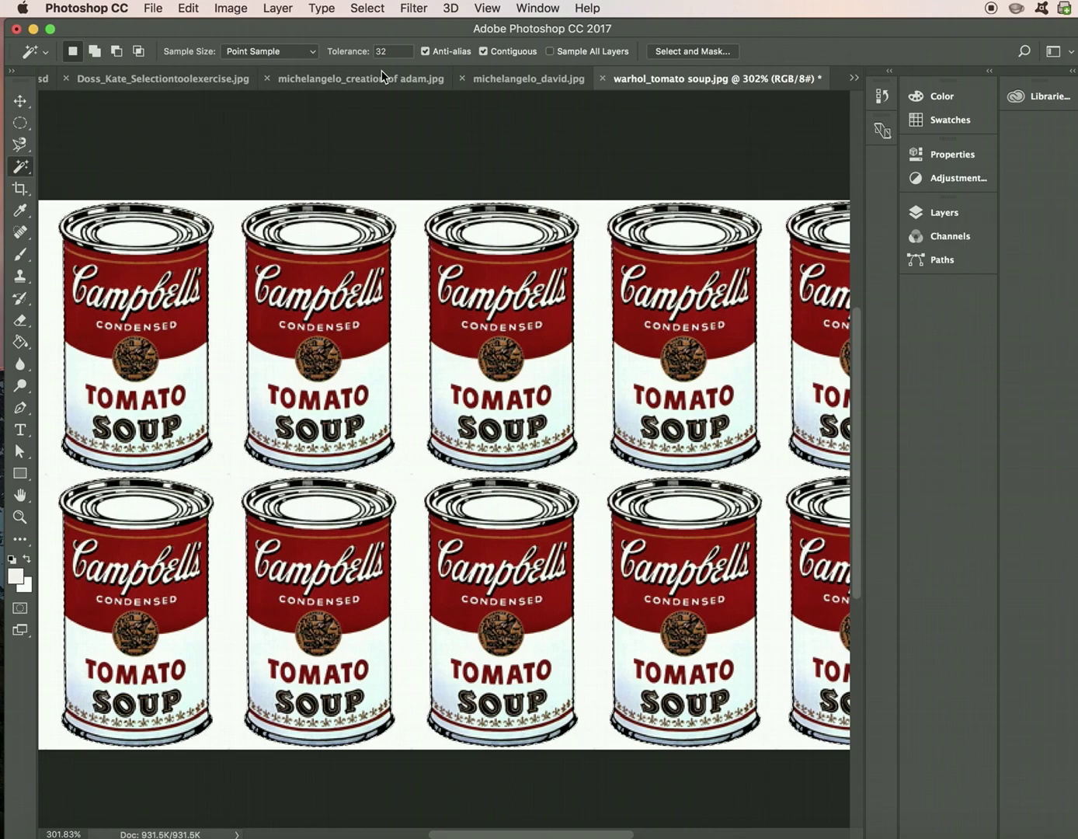
{"action": "left_click", "coordinate": [100, 79]}
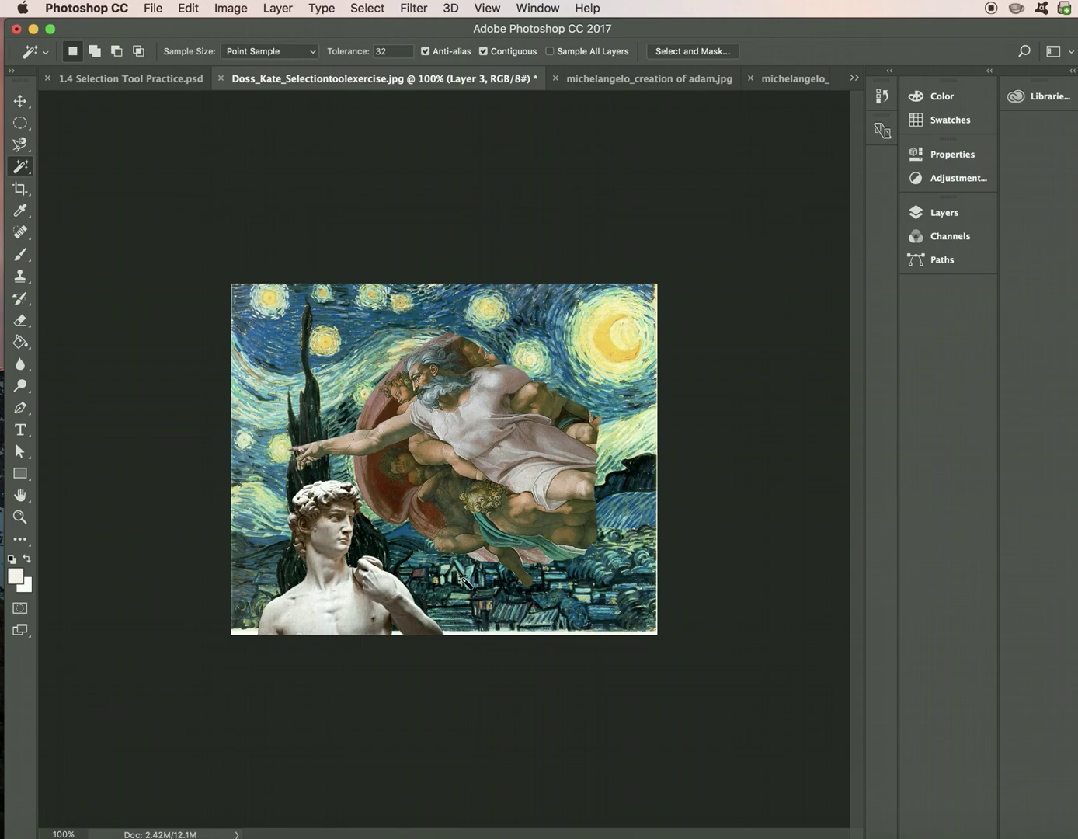
- Paste the soup-can grid, scale it down, move it to the canvas bottom, and commit
{"action": "key", "text": "super+v"}
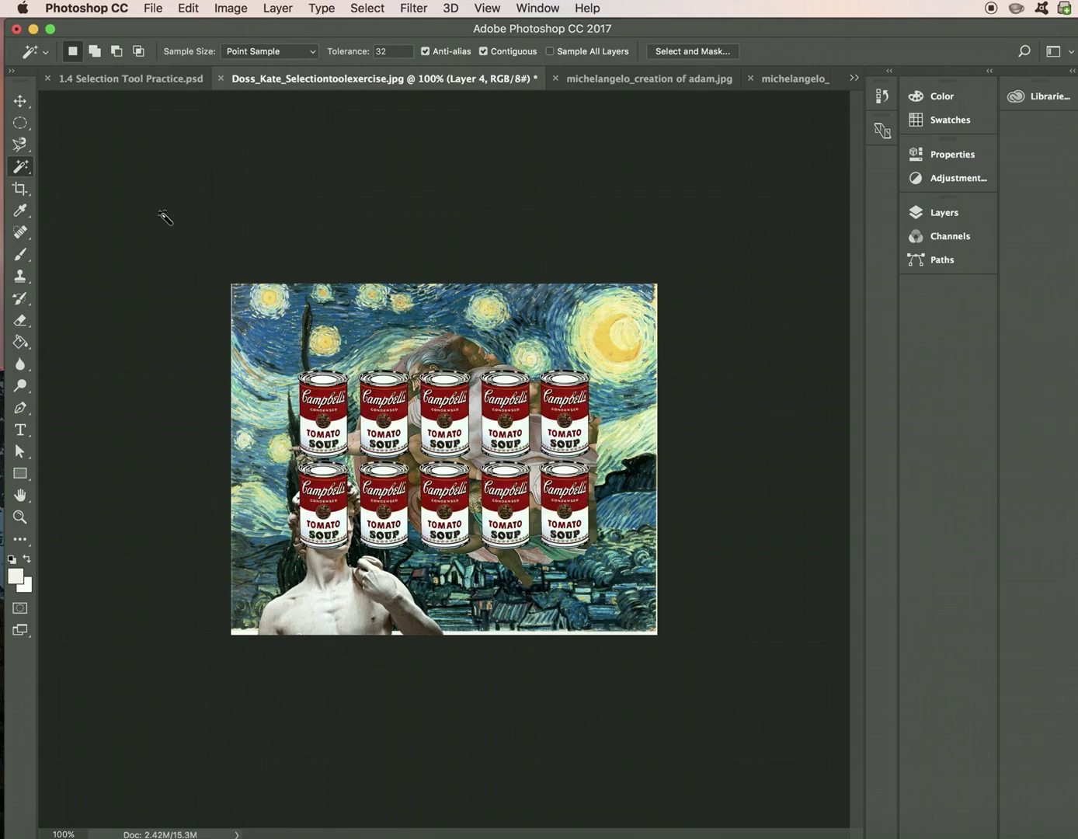
{"action": "key", "text": "v"}
{"action": "left_click_drag", "start_coordinate": [295, 365], "coordinate": [362, 430]}
{"action": "left_click_drag", "start_coordinate": [431, 466], "coordinate": [436, 624]}
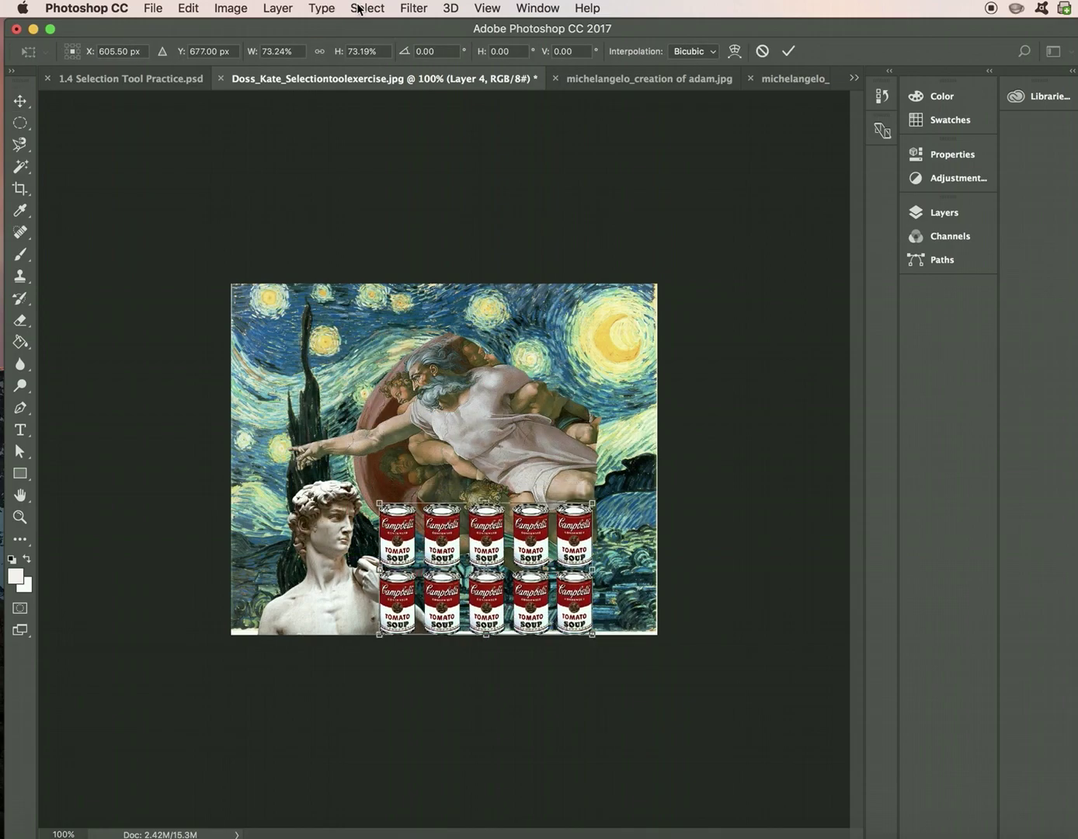
{"action": "left_click", "coordinate": [359, 8]}
{"action": "mouse_move", "coordinate": [281, 6]}
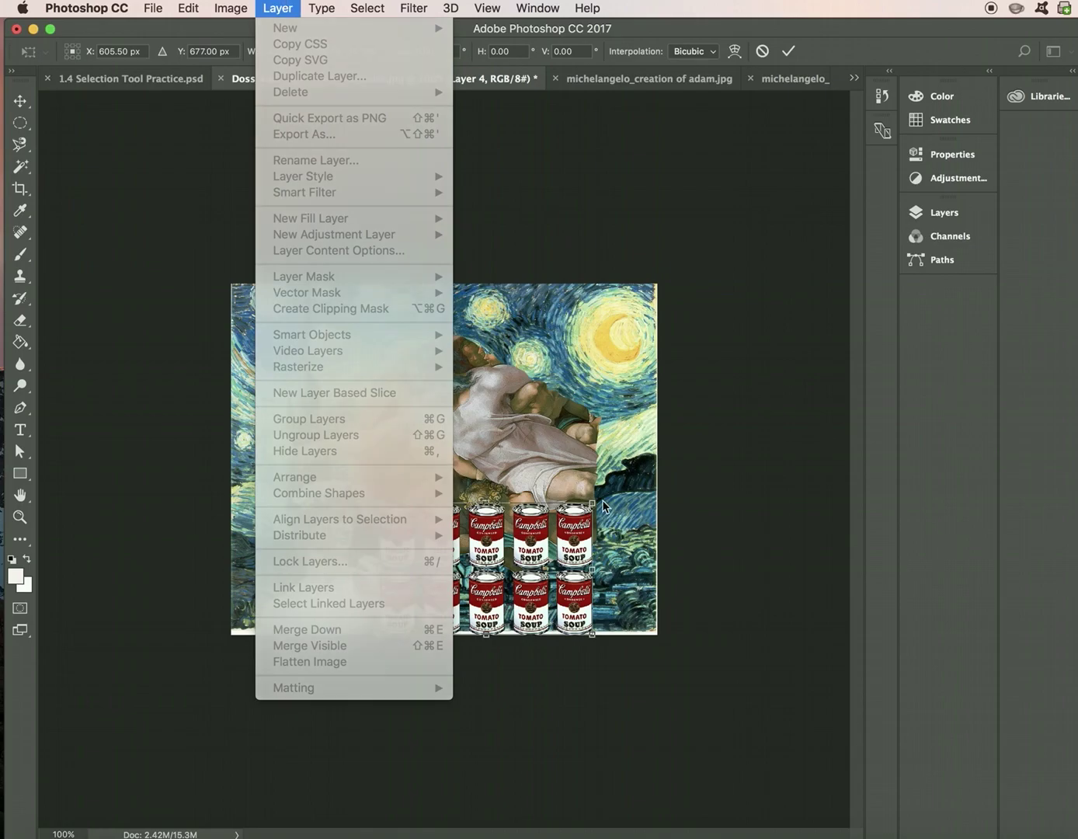
{"action": "left_click", "coordinate": [603, 505]}
{"action": "key", "text": "Return"}
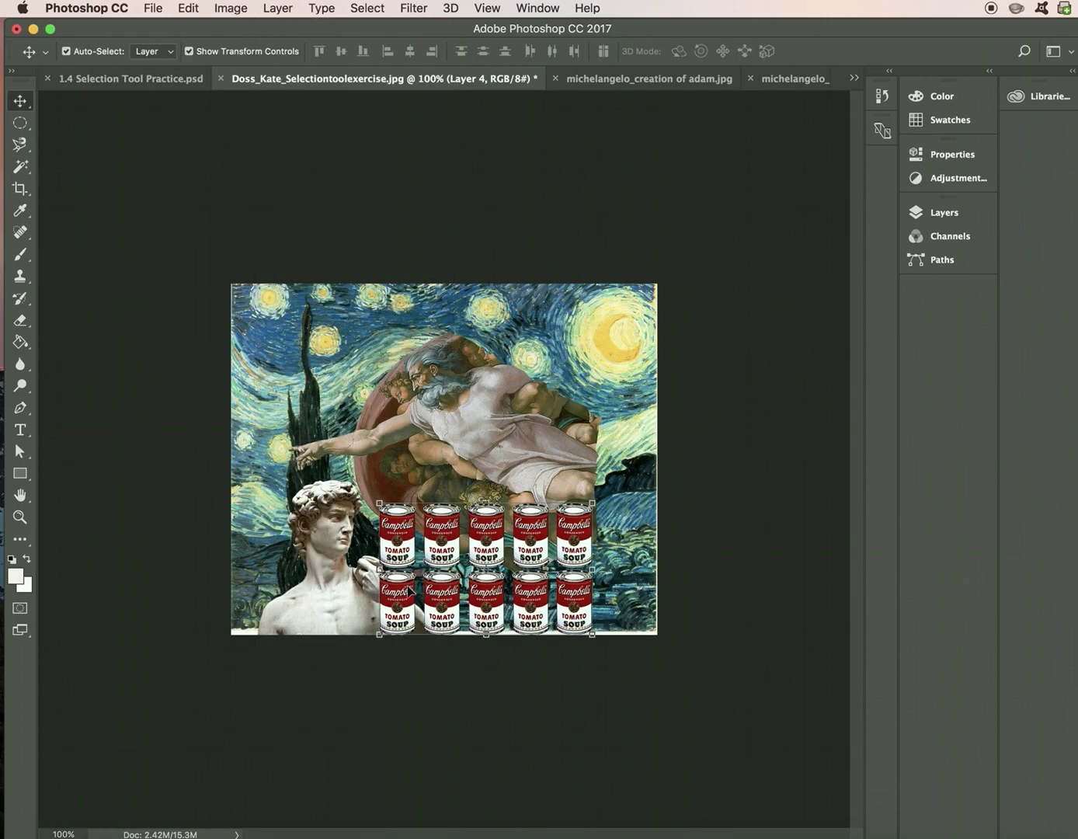
- Select Layer 4, the soup cans, from the canvas's layer list
{"action": "right_click", "coordinate": [419, 596]}
{"action": "left_click", "coordinate": [392, 545]}
{"action": "right_click", "coordinate": [391, 544]}
{"action": "left_click", "coordinate": [393, 546]}
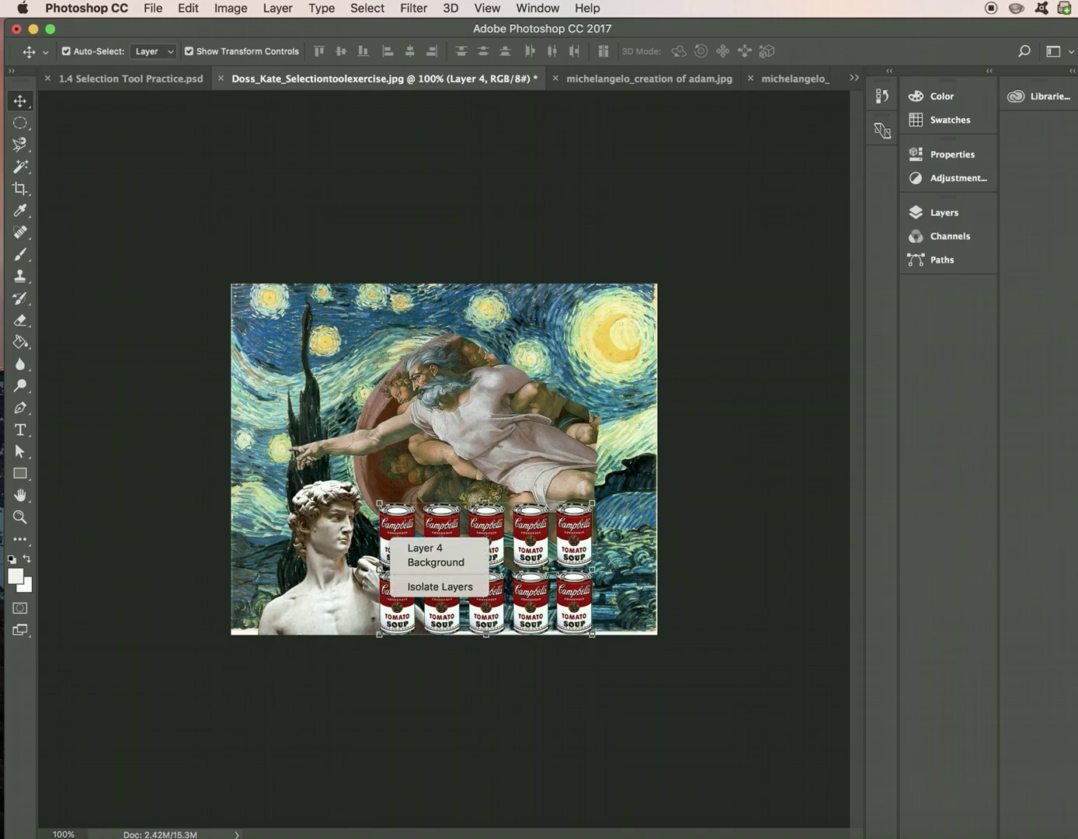
- Move Layer 4 down to just above Background and shrink the soup cans further
{"action": "left_click", "coordinate": [931, 216]}
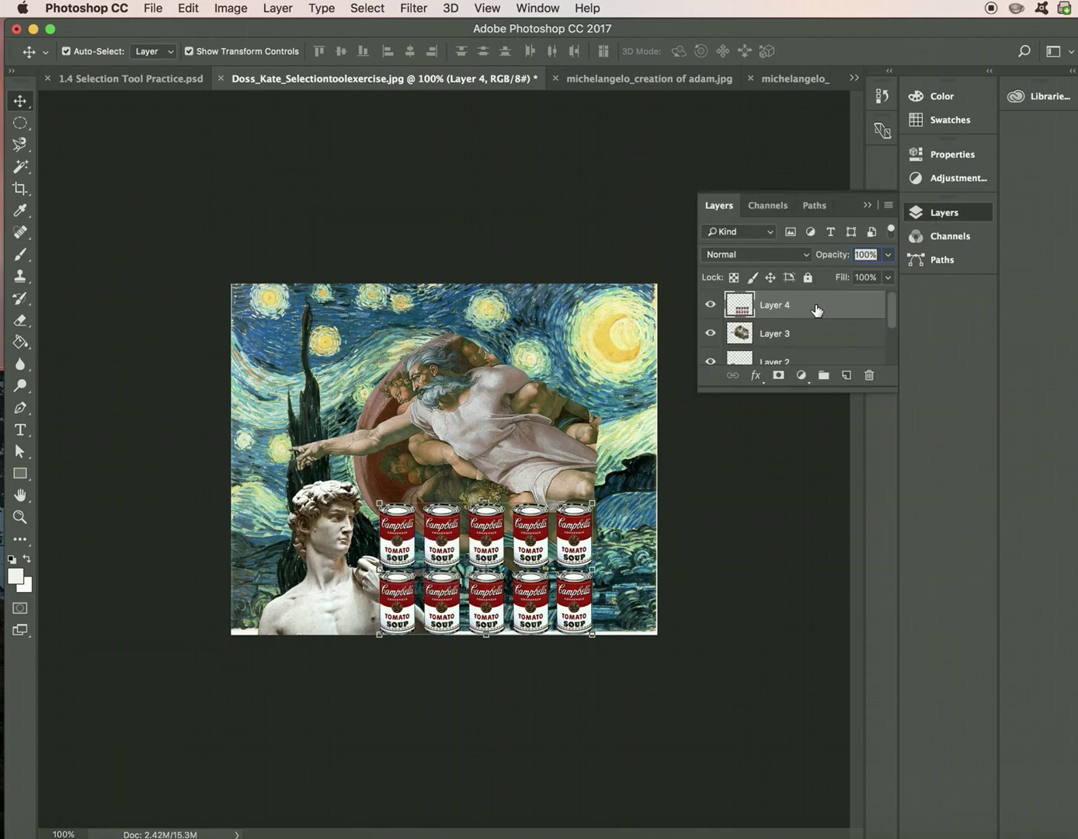
{"action": "left_click_drag", "start_coordinate": [810, 311], "coordinate": [807, 356]}
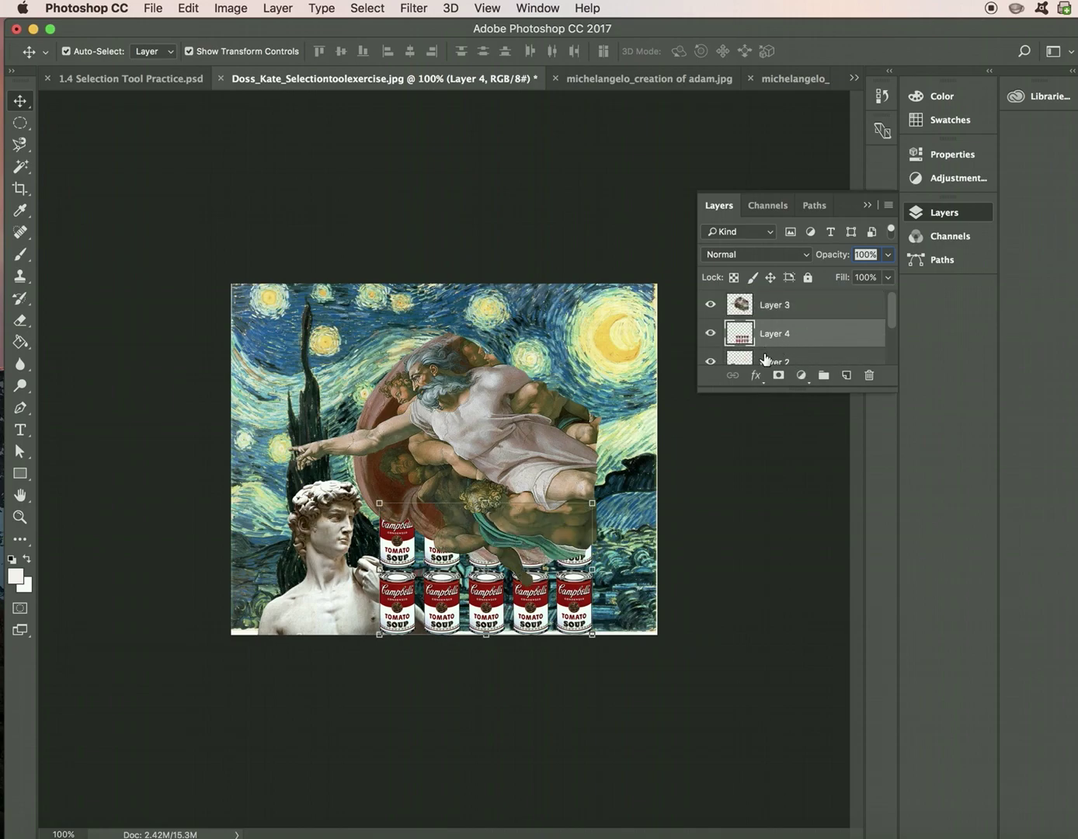
{"action": "mouse_move", "coordinate": [772, 340]}
{"action": "left_mouse_down"}
{"action": "mouse_move", "coordinate": [770, 368]}
{"action": "mouse_move", "coordinate": [767, 341]}
{"action": "left_mouse_up"}
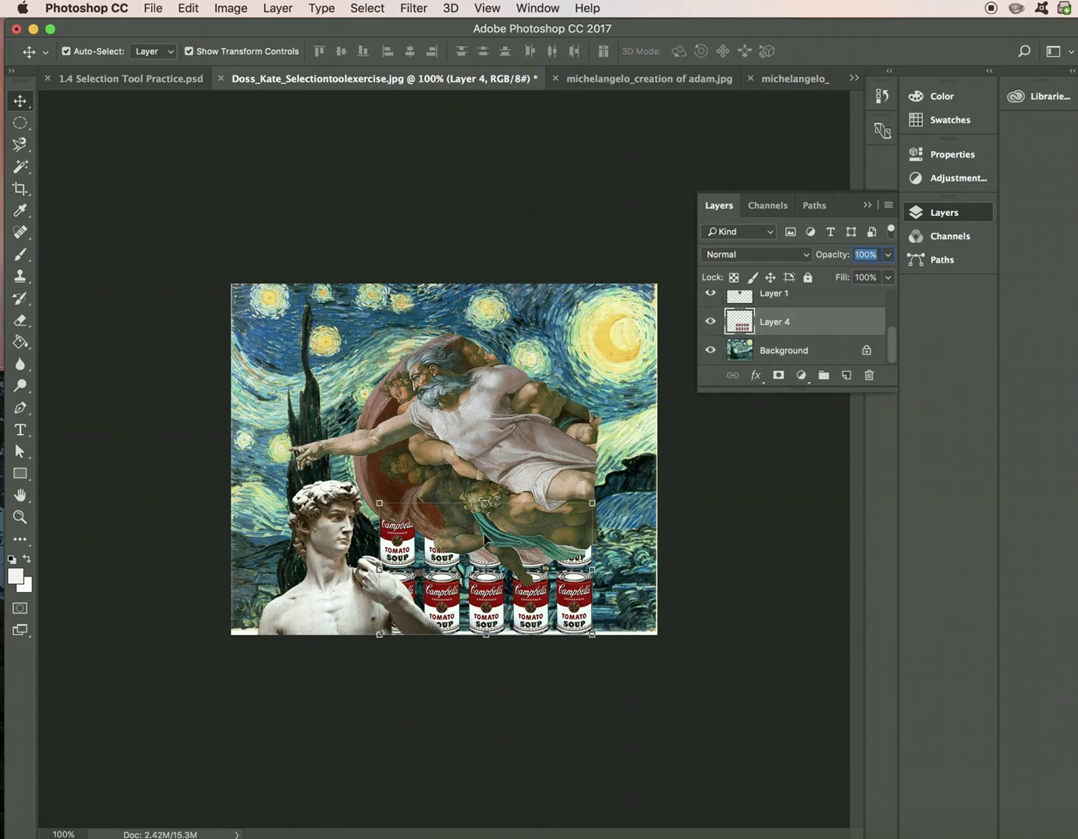
{"action": "left_click_drag", "start_coordinate": [380, 501], "coordinate": [414, 525]}
{"action": "key", "text": "Return"}
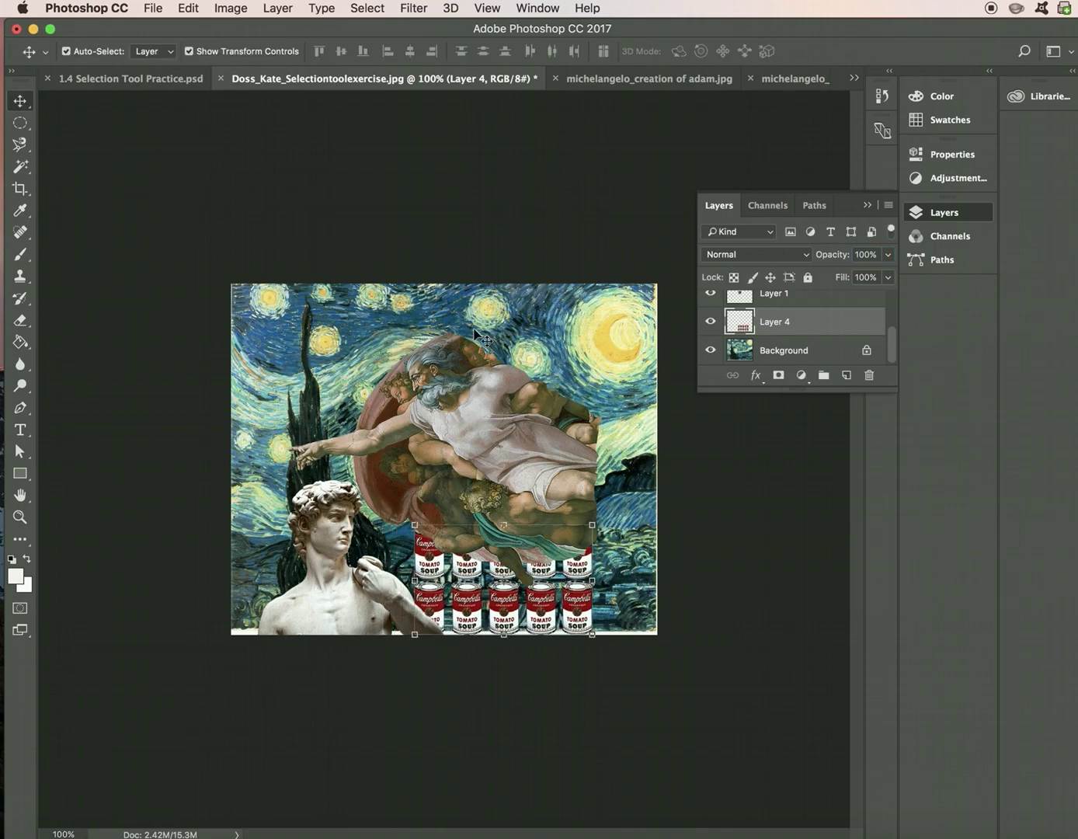
- Select the God figure layer, shrink it to about 82%, and move it toward the upper right
{"action": "left_click", "coordinate": [631, 566]}
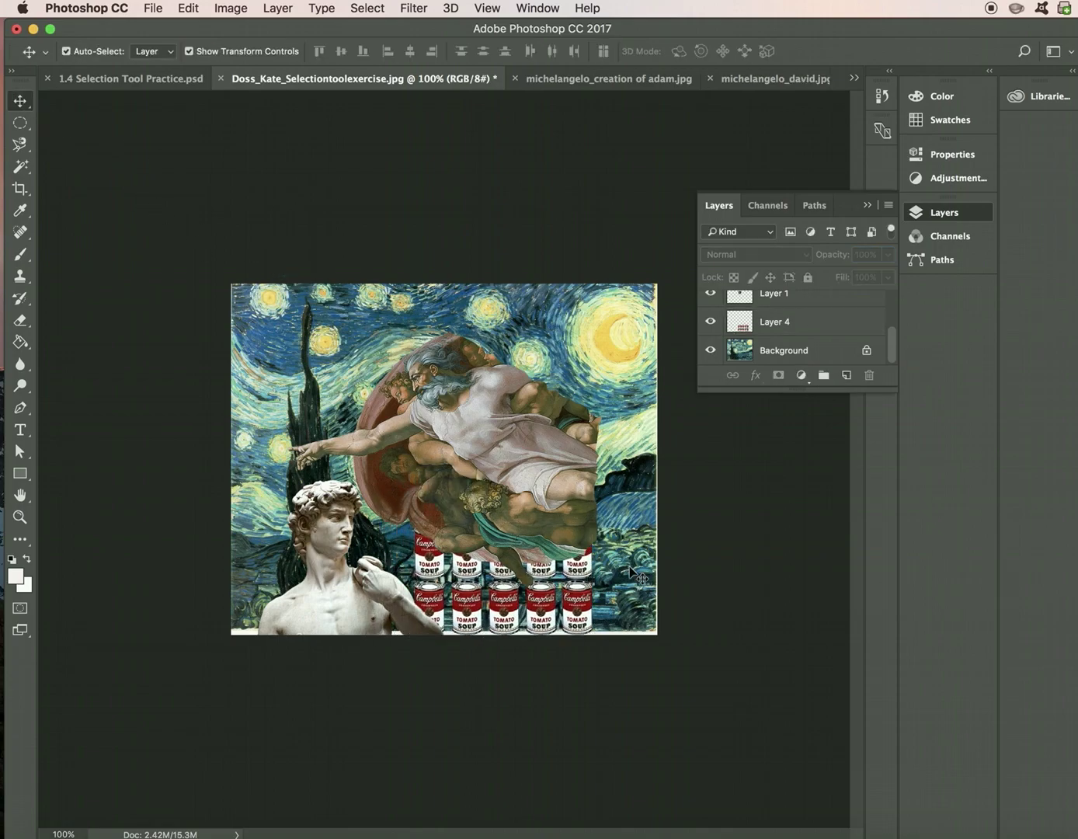
{"action": "left_click", "coordinate": [515, 493]}
{"action": "left_click_drag", "start_coordinate": [301, 321], "coordinate": [352, 325]}
{"action": "left_click_drag", "start_coordinate": [575, 345], "coordinate": [667, 273]}
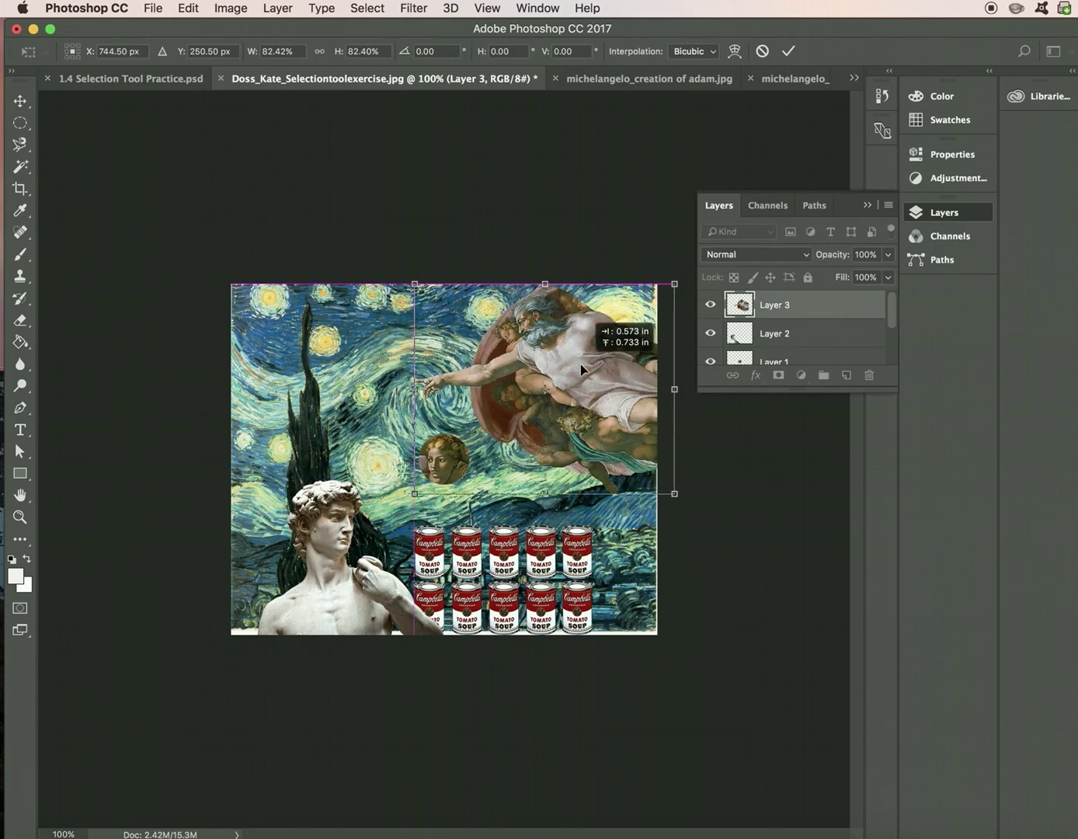
- Apply the God figure's 82% transform, then switch to the Magic Wand tool
{"action": "left_click", "coordinate": [20, 103]}
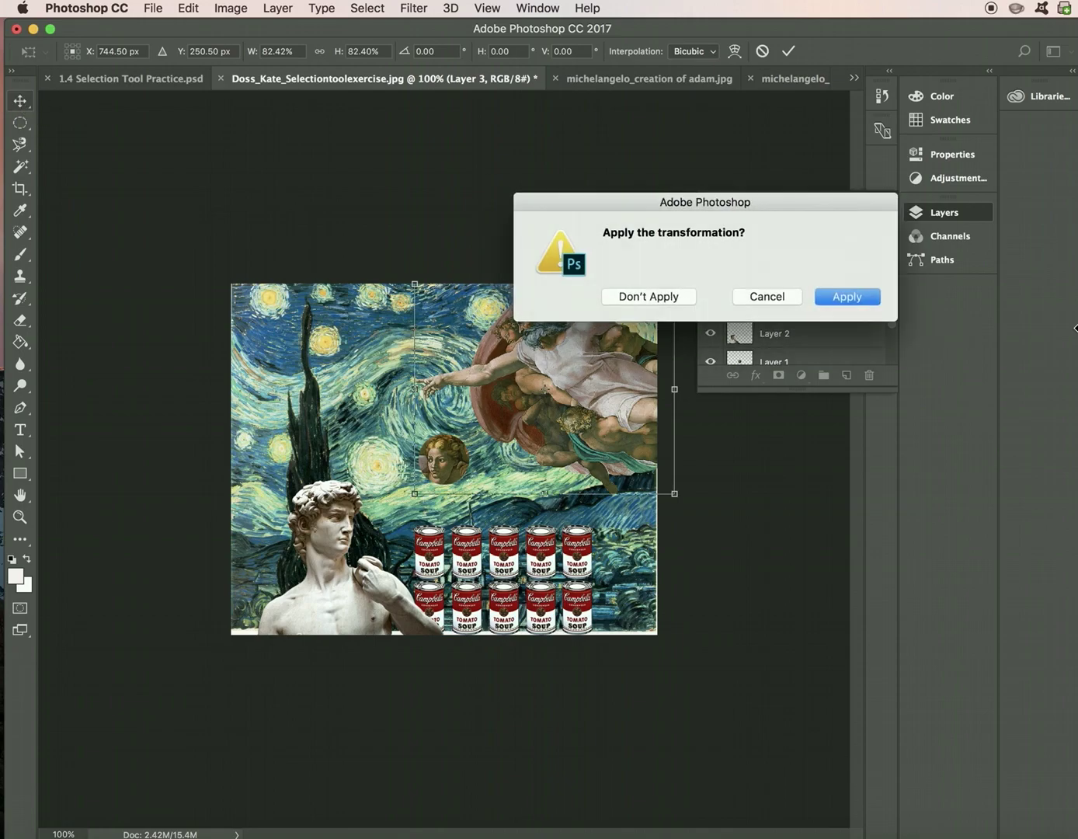
{"action": "left_click", "coordinate": [839, 296]}
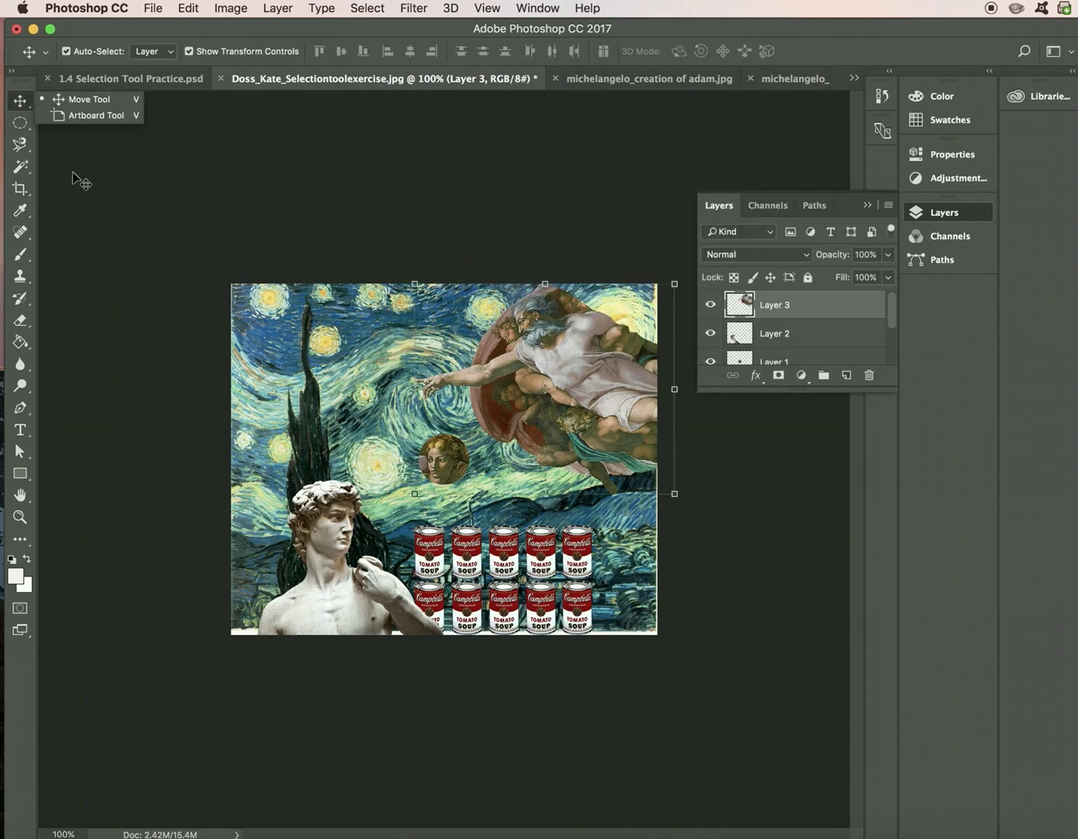
{"action": "left_click", "coordinate": [19, 125]}
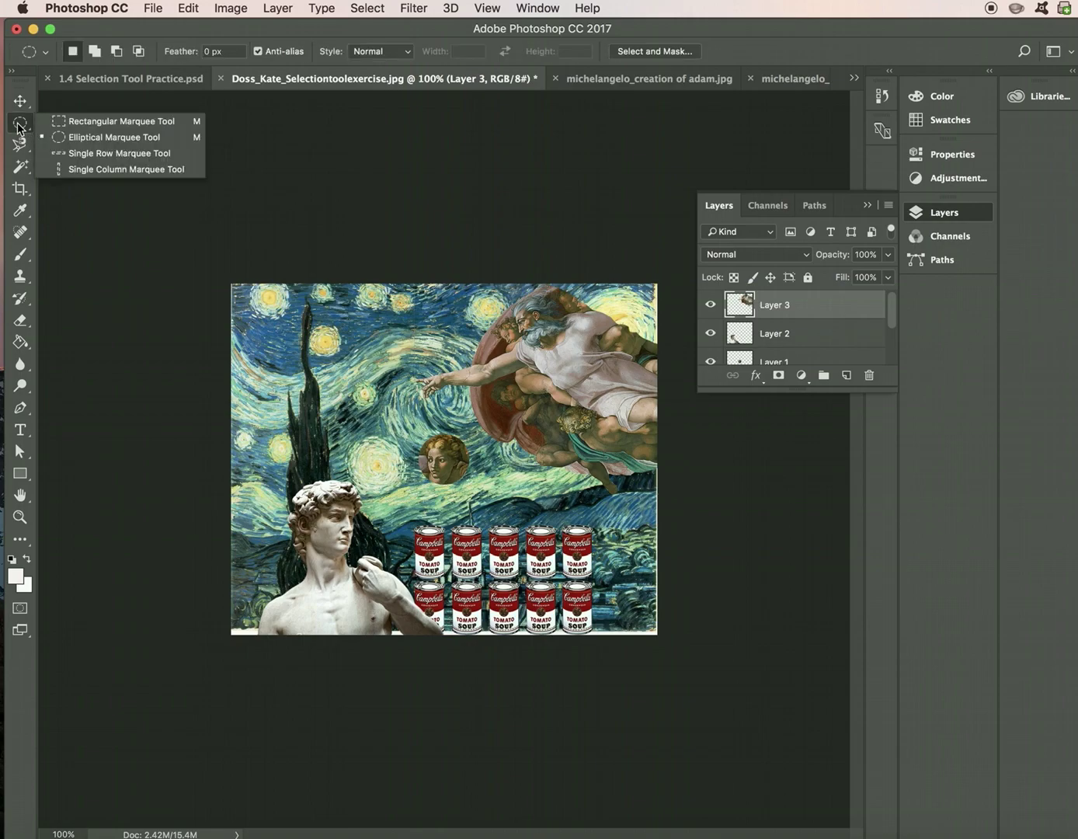
{"action": "left_click", "coordinate": [24, 147]}
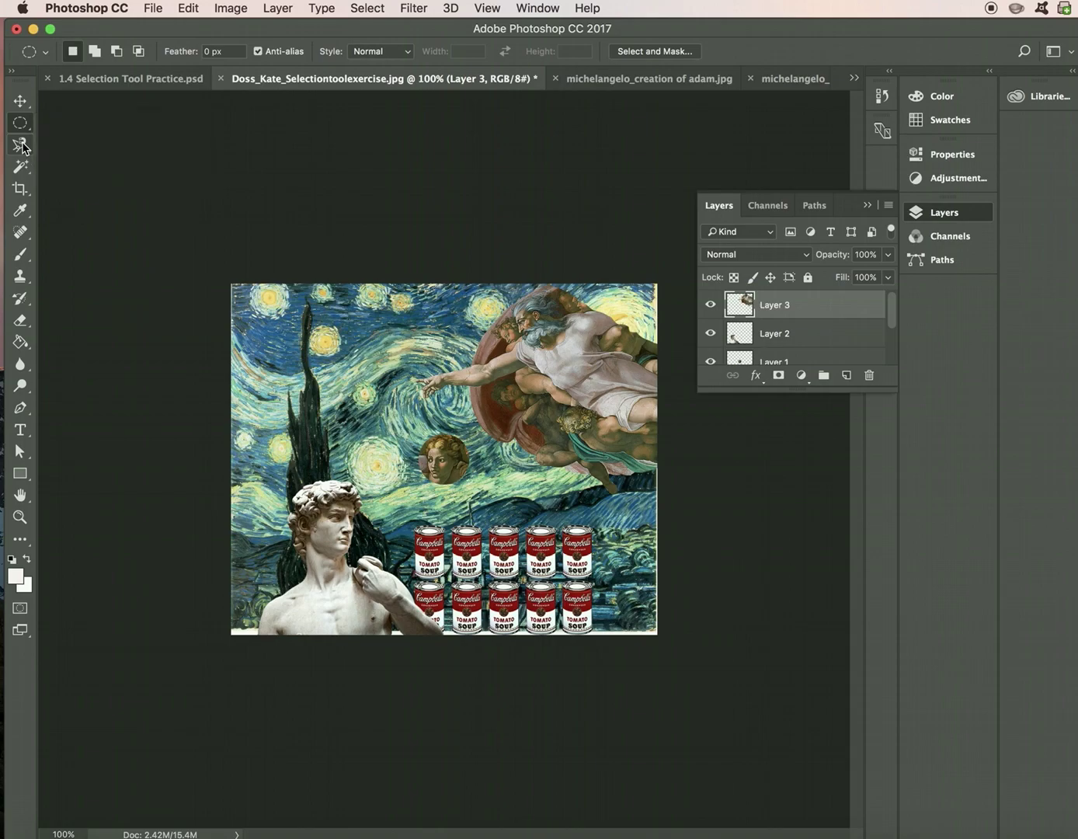
{"action": "left_click", "coordinate": [23, 147]}
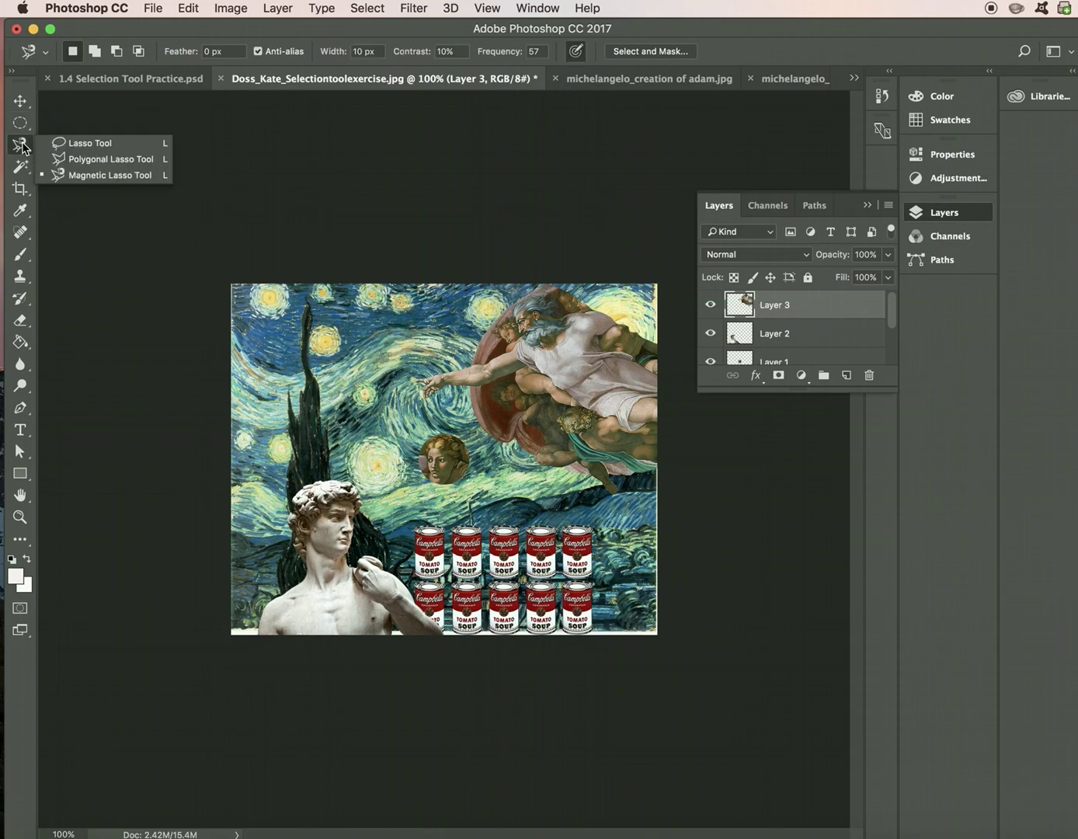
{"action": "left_click", "coordinate": [21, 167]}
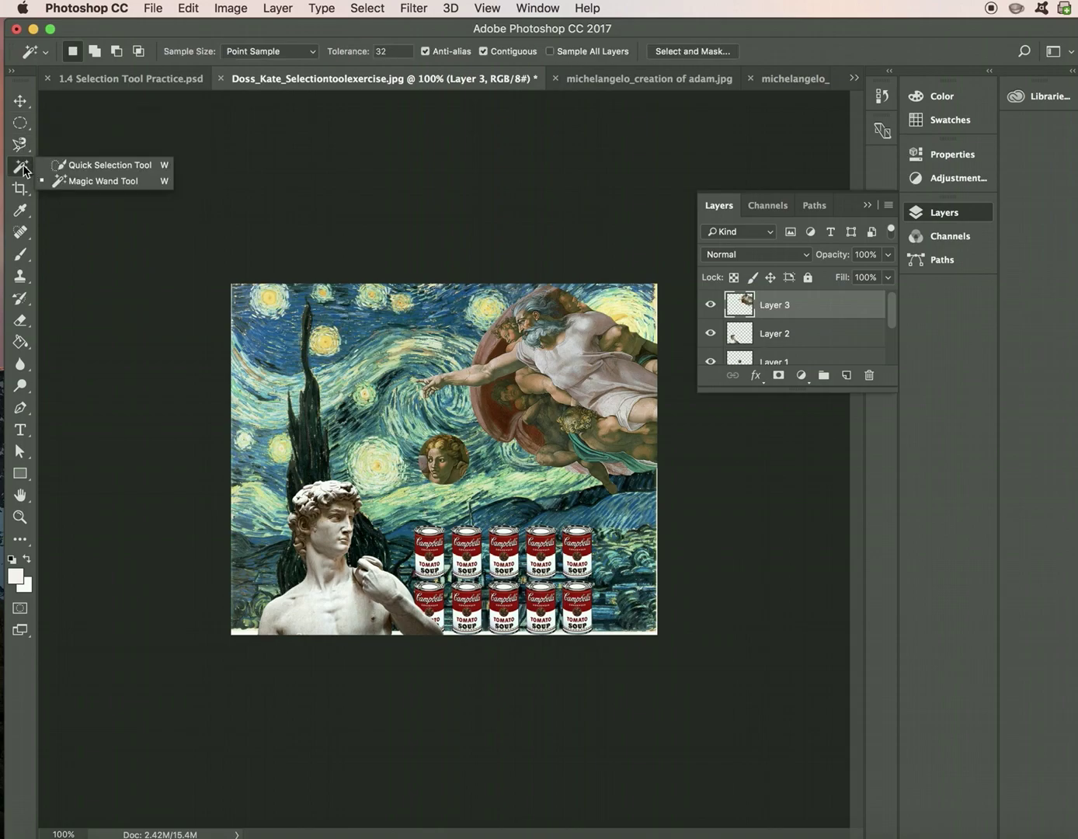